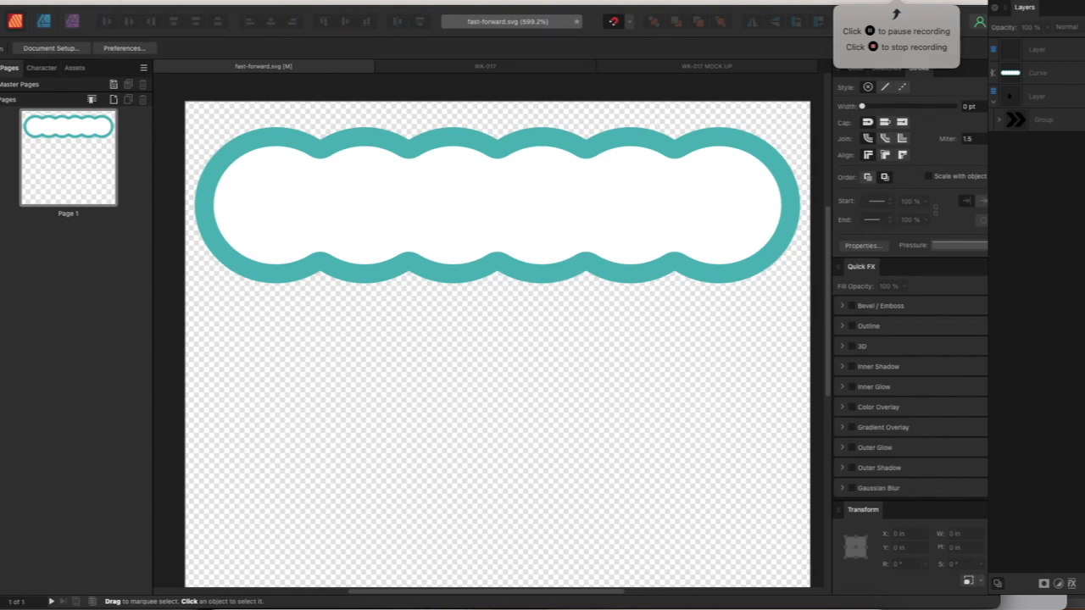
Draw an orange circle about 0.31 in wide with the Ellipse tool and place it below the teal frame's left end
key("m")
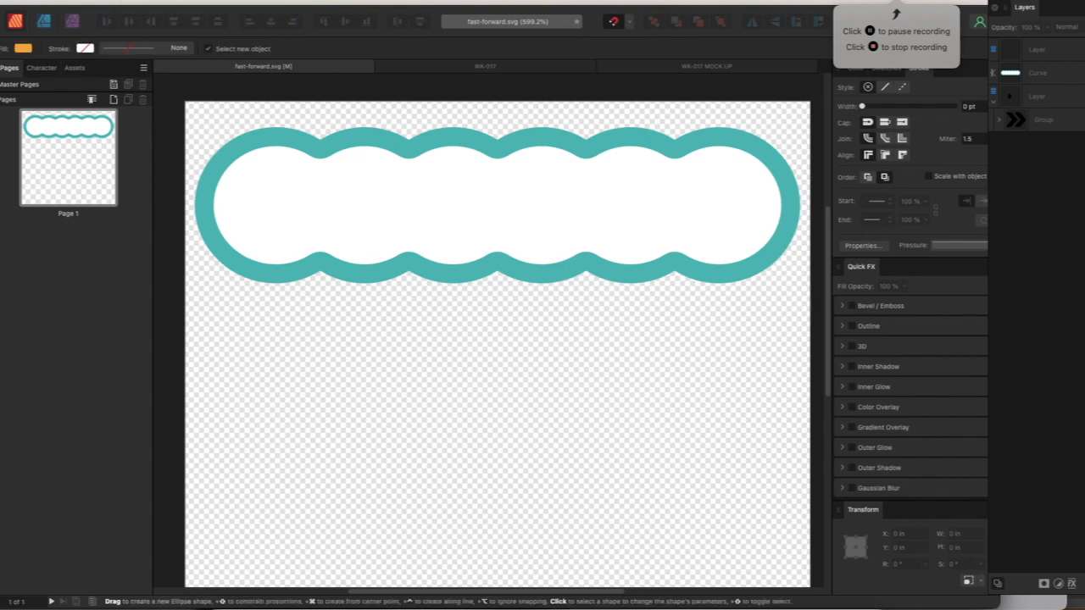
left_click(1, 340)
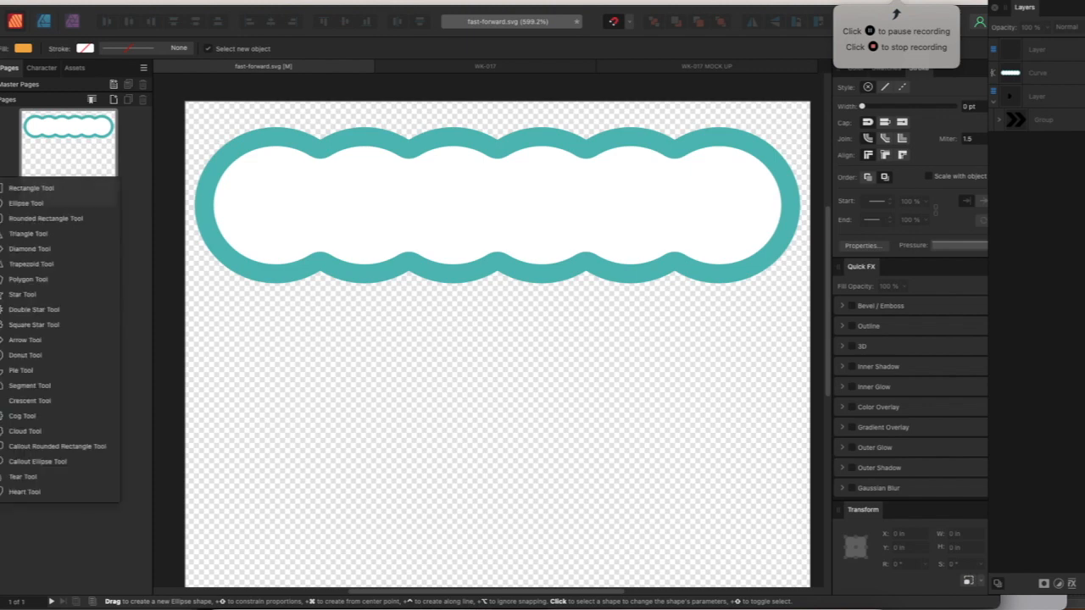
left_click(37, 205)
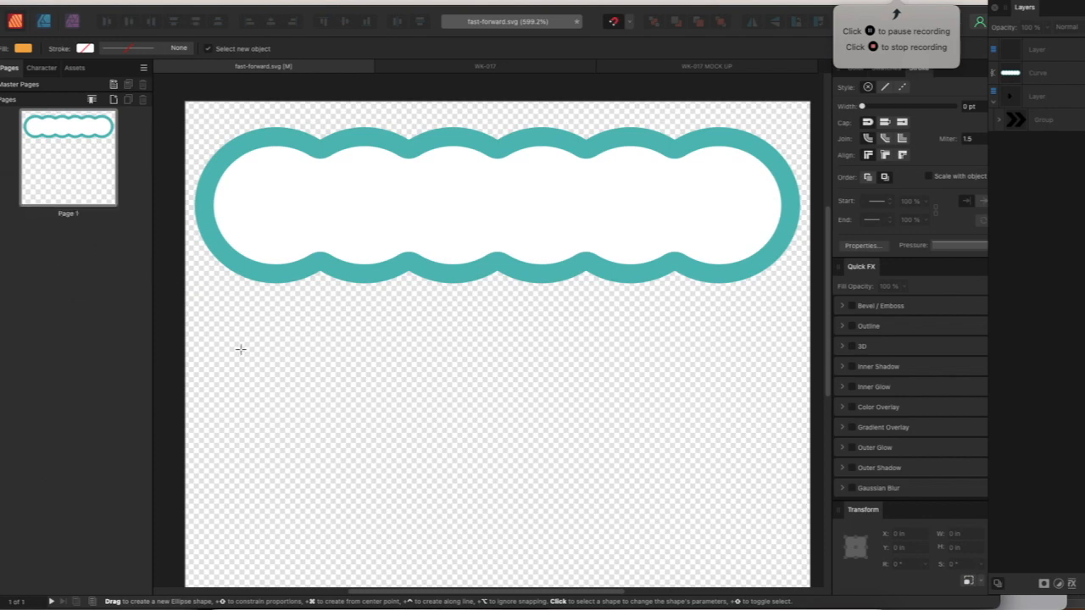
left_click_drag(231, 349, 373, 497)
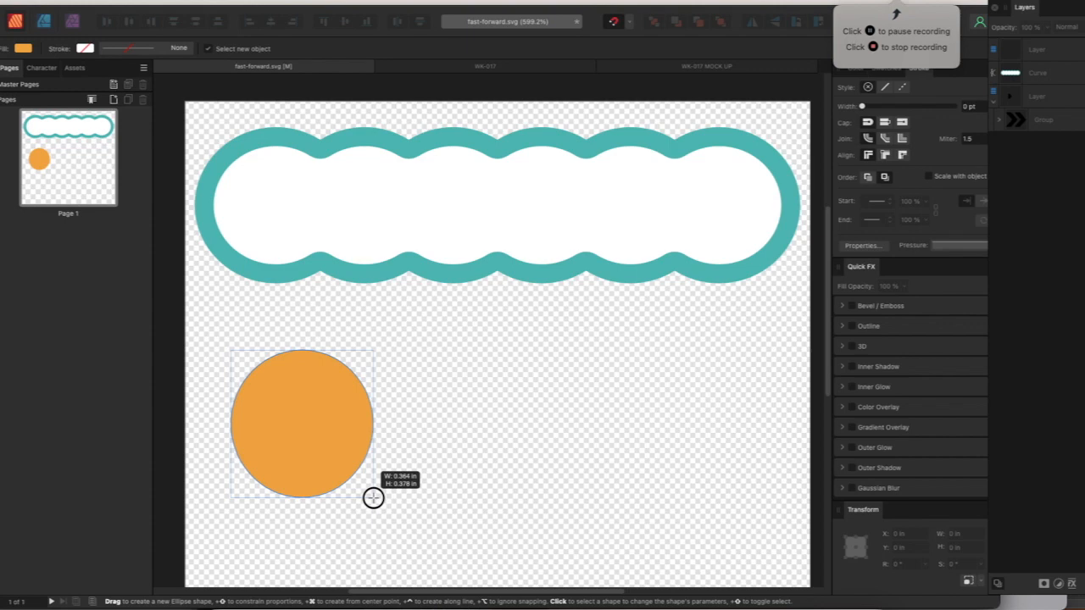
key("shift")
left_click_drag(372, 497, 352, 473)
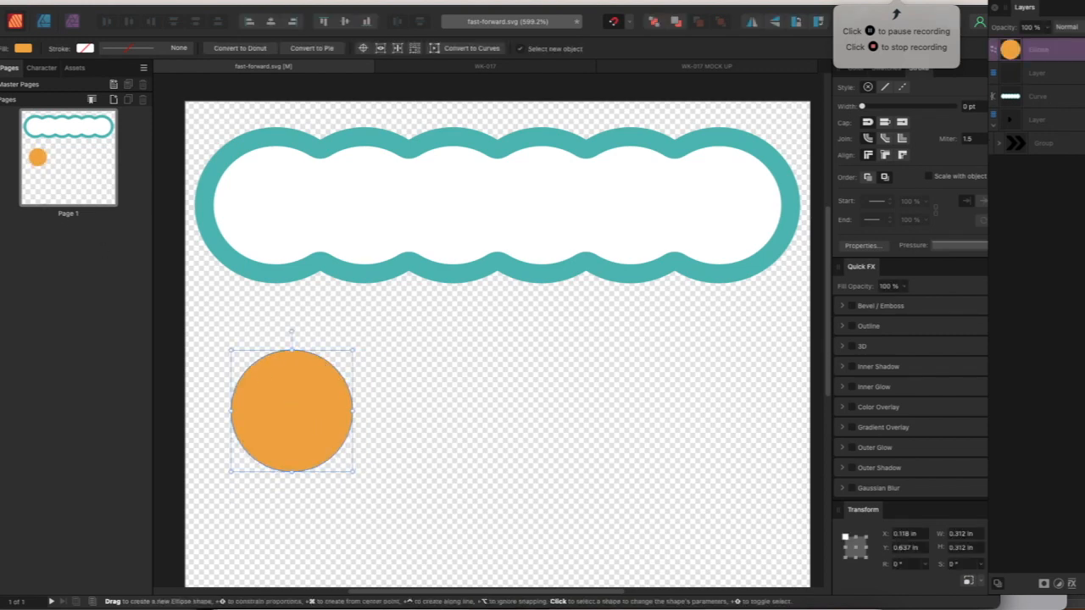
key("v")
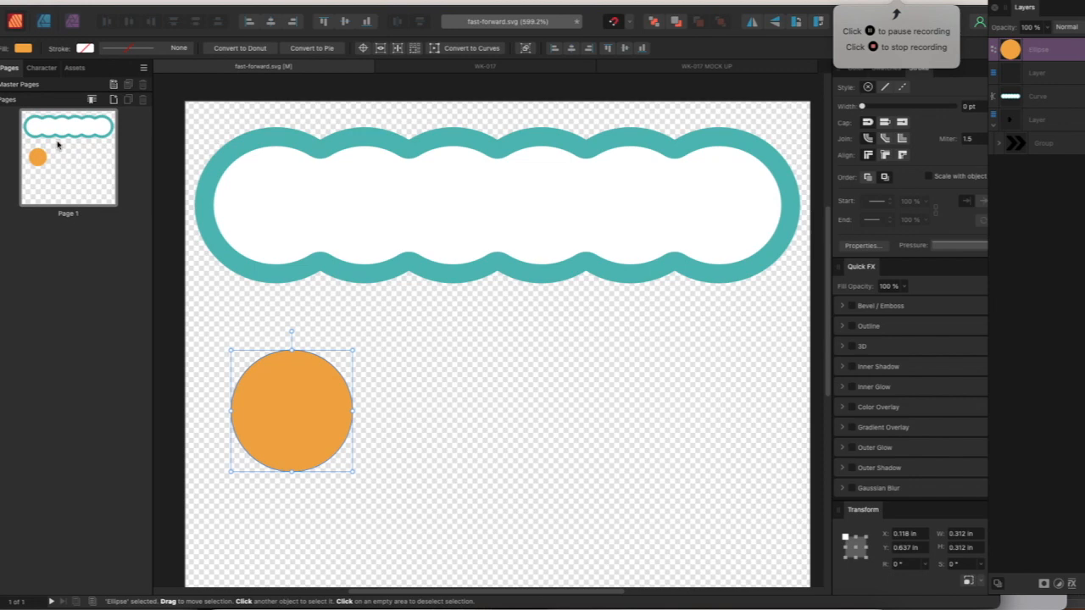
left_click_drag(281, 387, 266, 411)
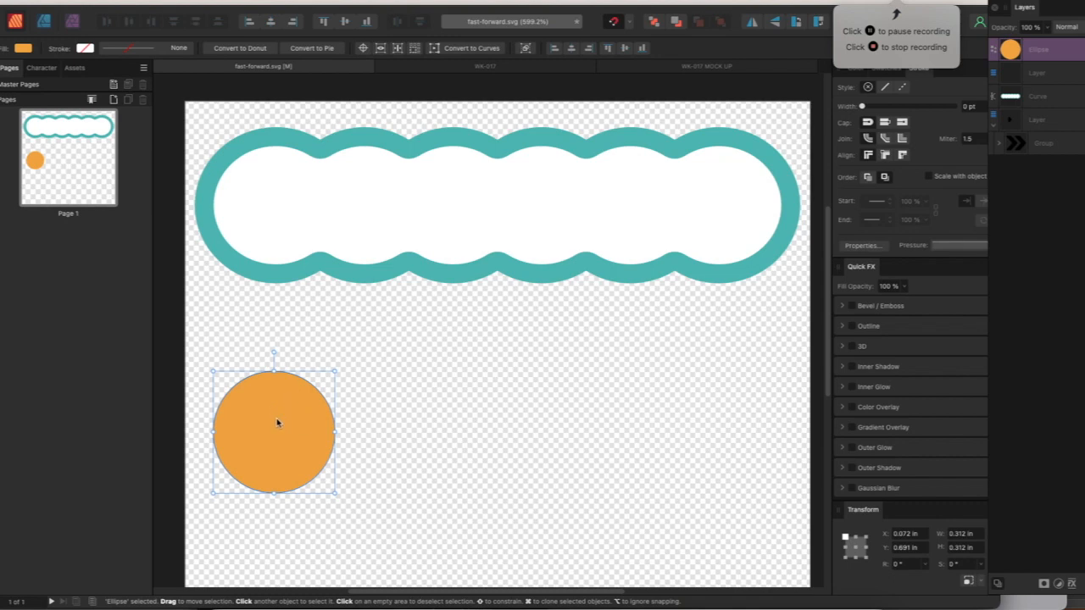
Copy and paste the circle, and move the copy horizontally so it overlaps half of the original
right_click(276, 419)
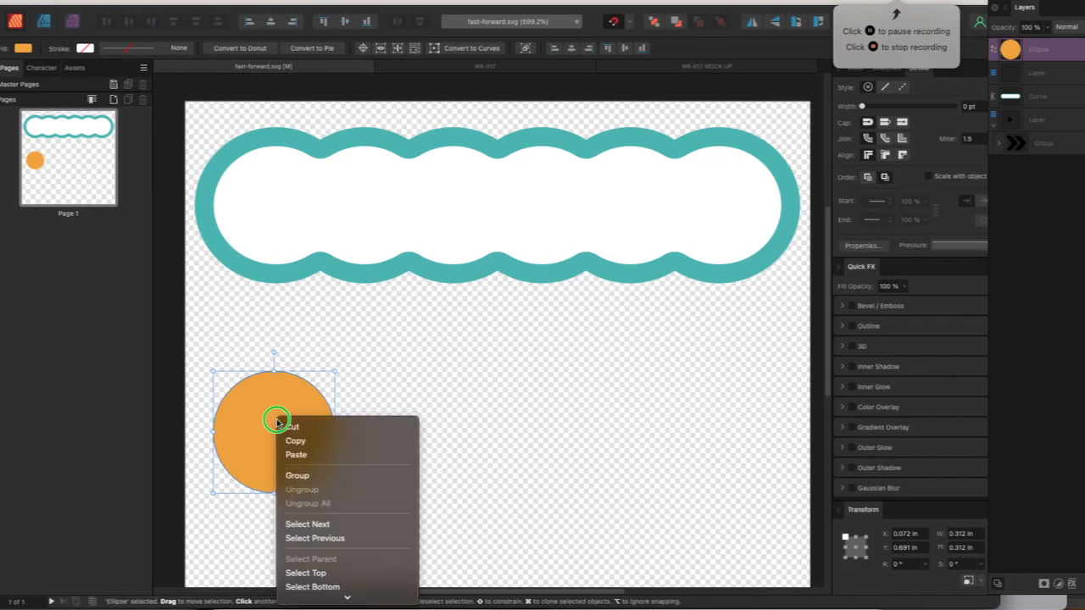
left_click(327, 442)
right_click(308, 430)
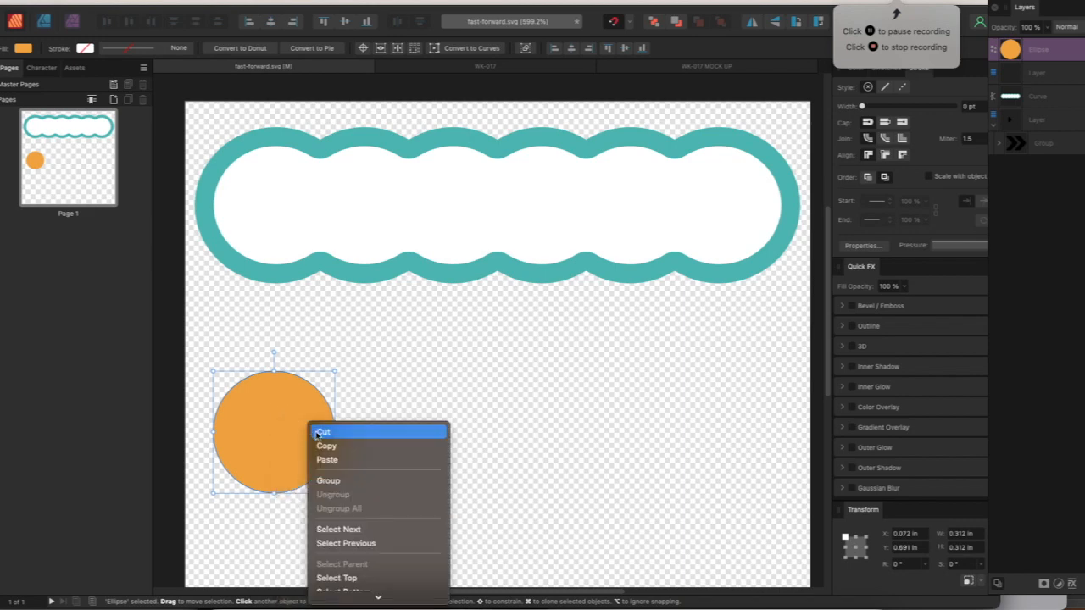
left_click(329, 457)
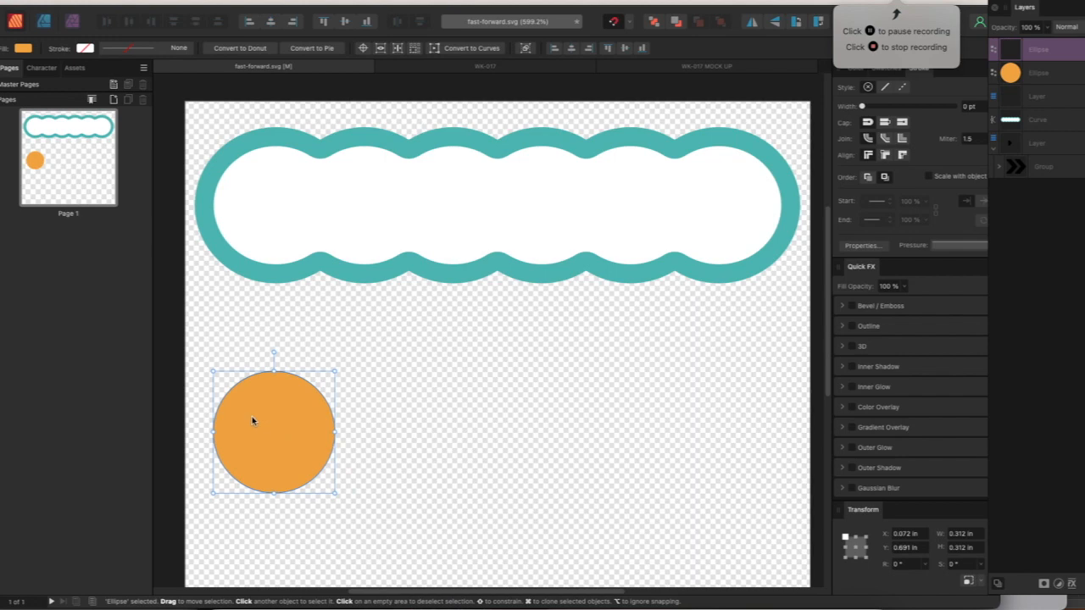
left_click_drag(252, 419, 312, 424)
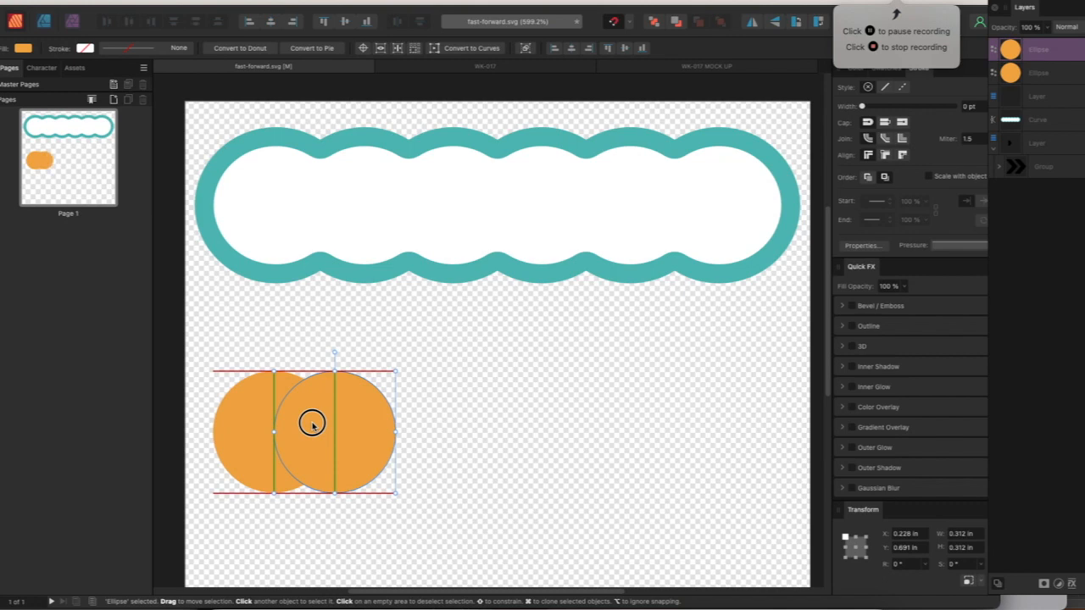
left_click_drag(312, 424, 312, 426)
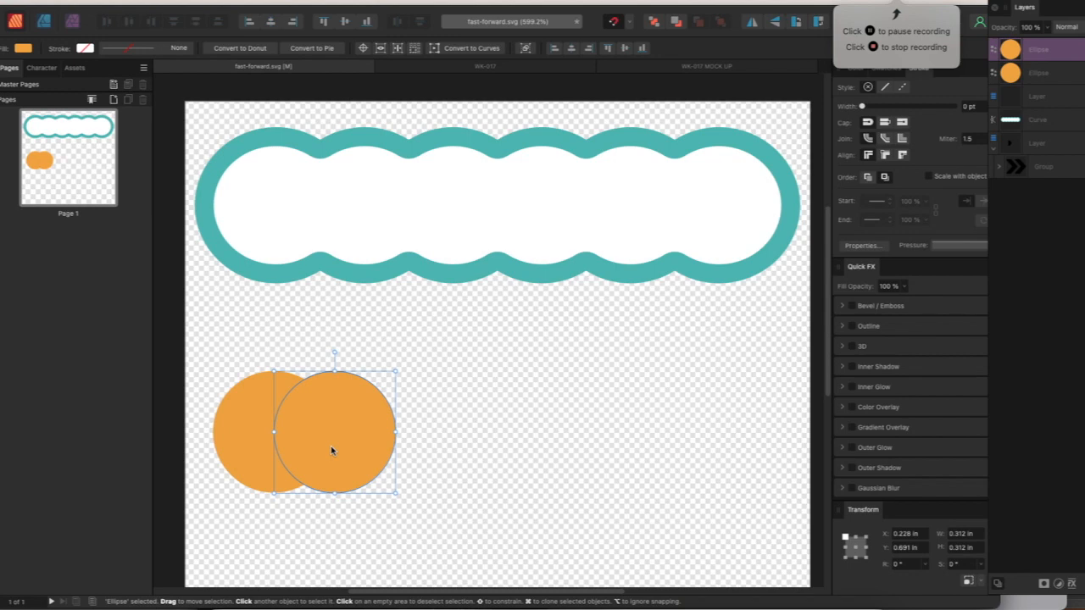
Clone the second circle and snap the clone level in the row, overlapping half of the second circle
left_click_drag(334, 441, 404, 437)
left_click(328, 419)
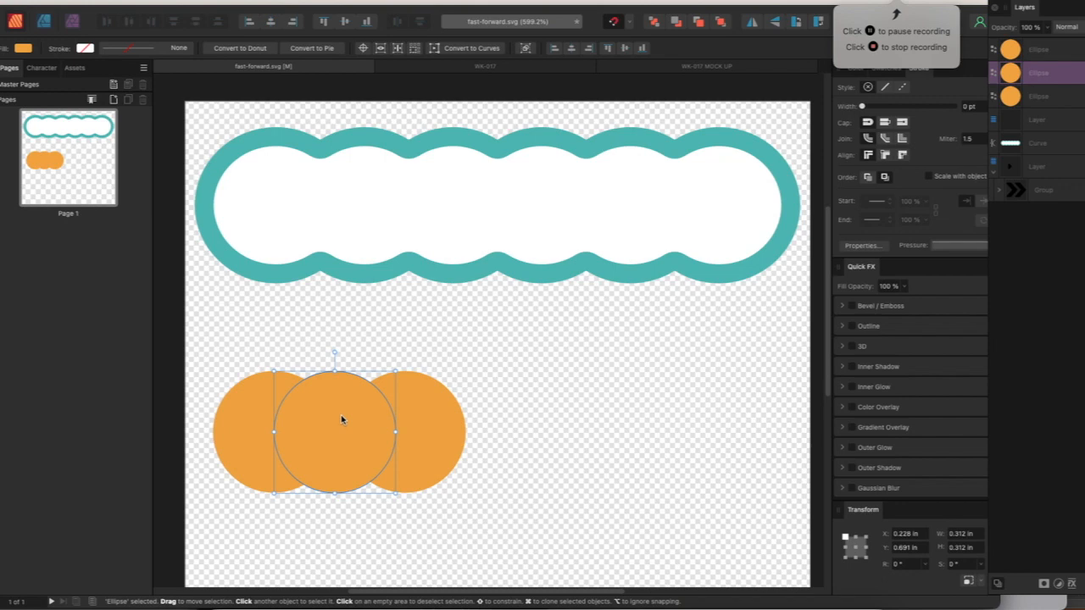
left_click(425, 421)
left_click_drag(428, 421, 421, 419)
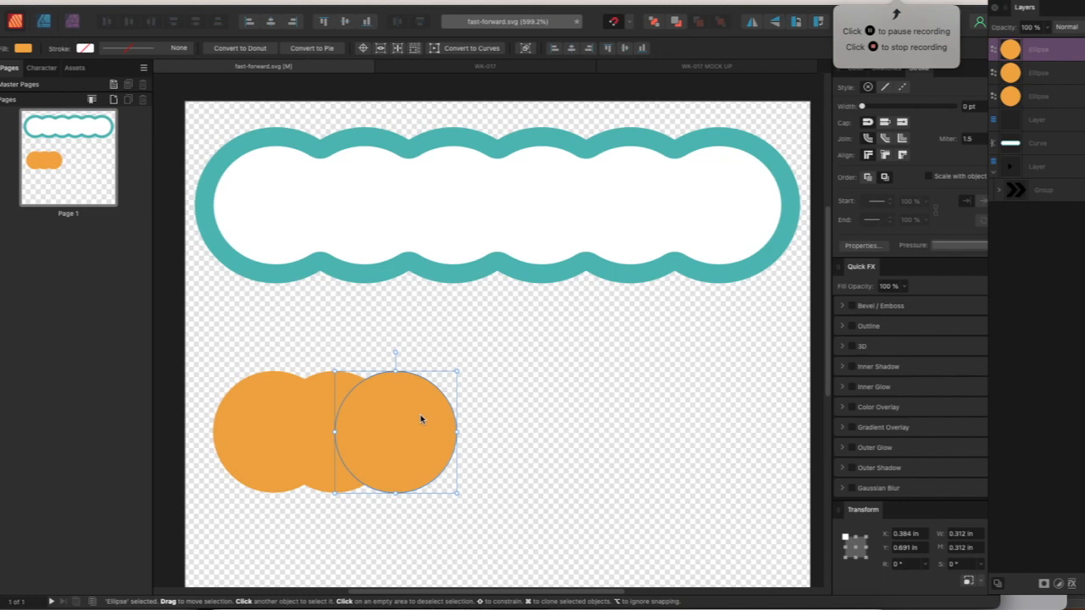
Duplicate the third circle three times and move the topmost copy horizontally to about X 1.21 in, under the teal frame's right end
key("super+j")
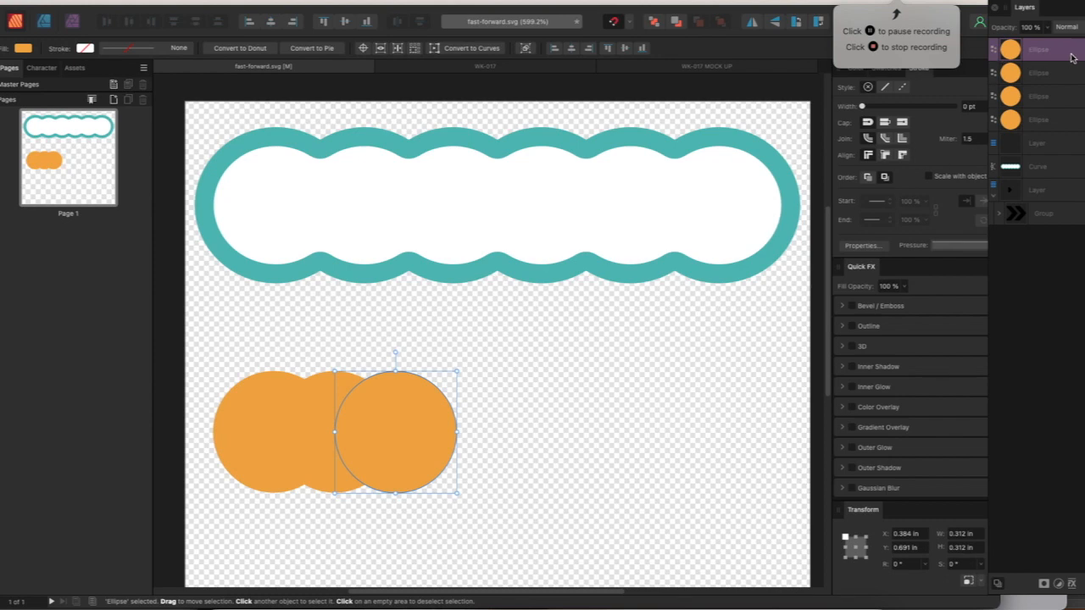
key("super+j")
key("super+j")
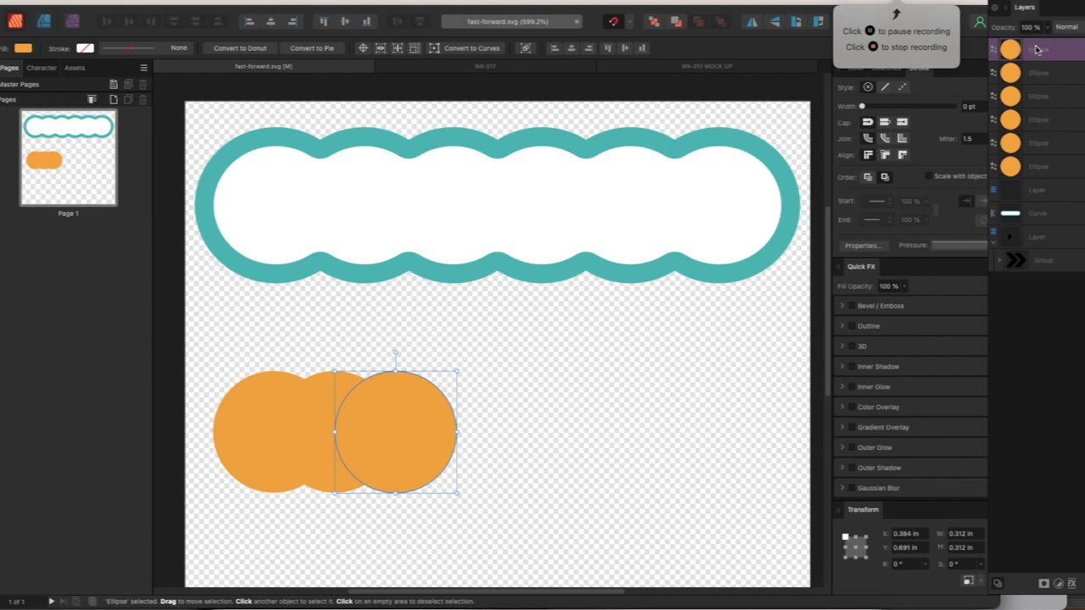
left_click(1041, 167)
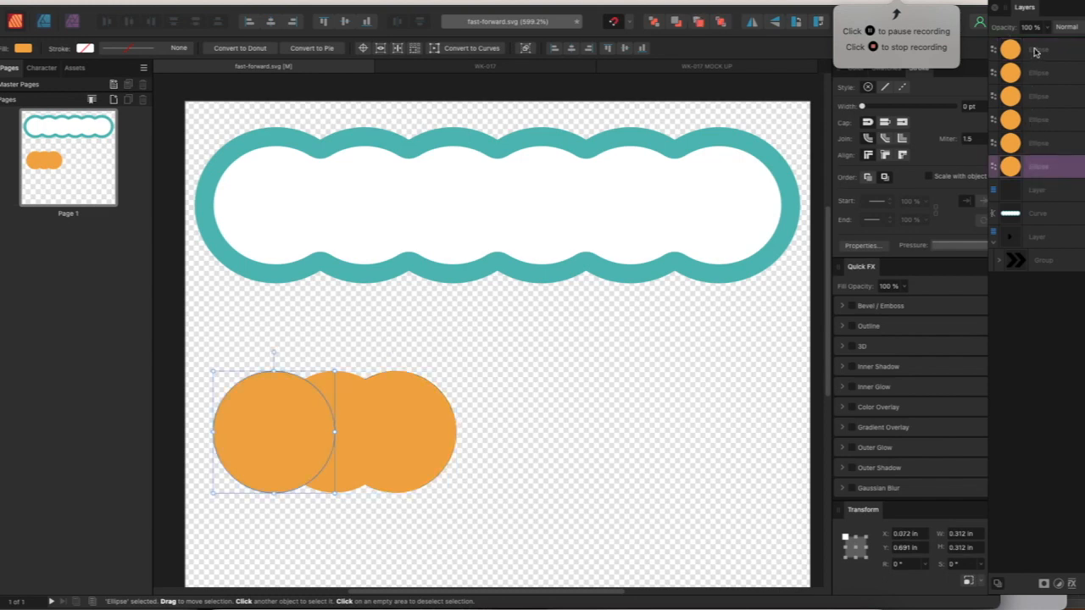
left_click(1035, 52, "shift")
left_click(436, 405)
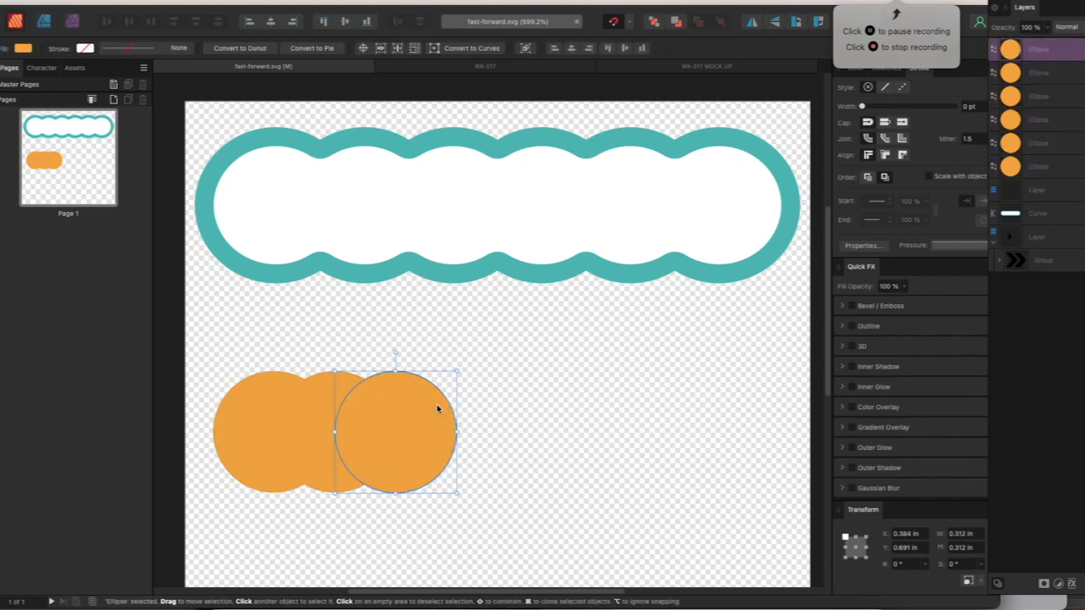
left_click_drag(401, 422, 716, 446)
Align the rightmost circle's right edge with the right edge of the teal frame
left_click(722, 229, "shift")
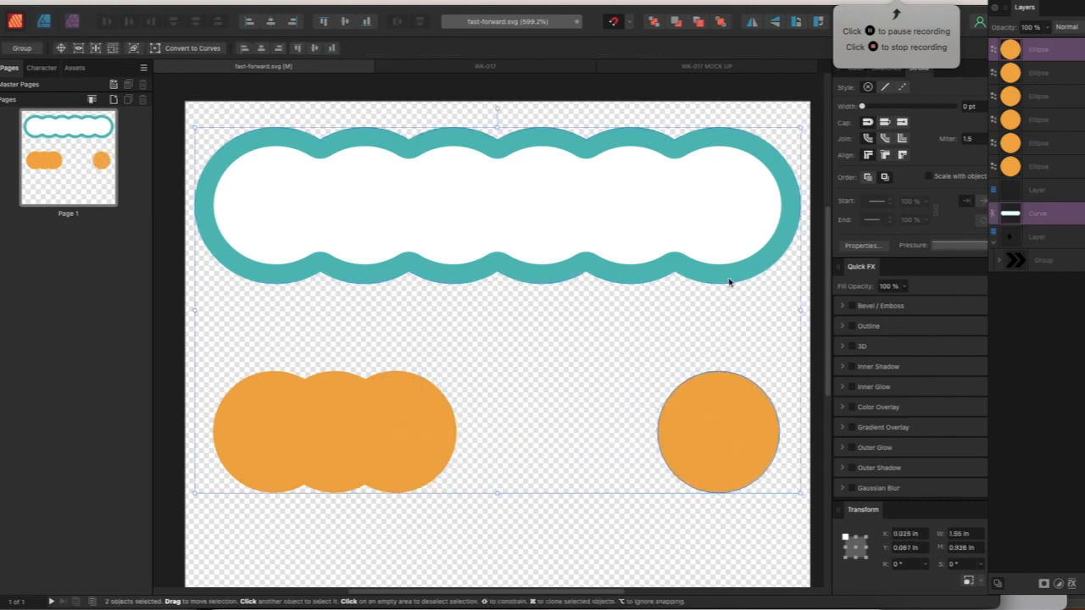
left_click(736, 431)
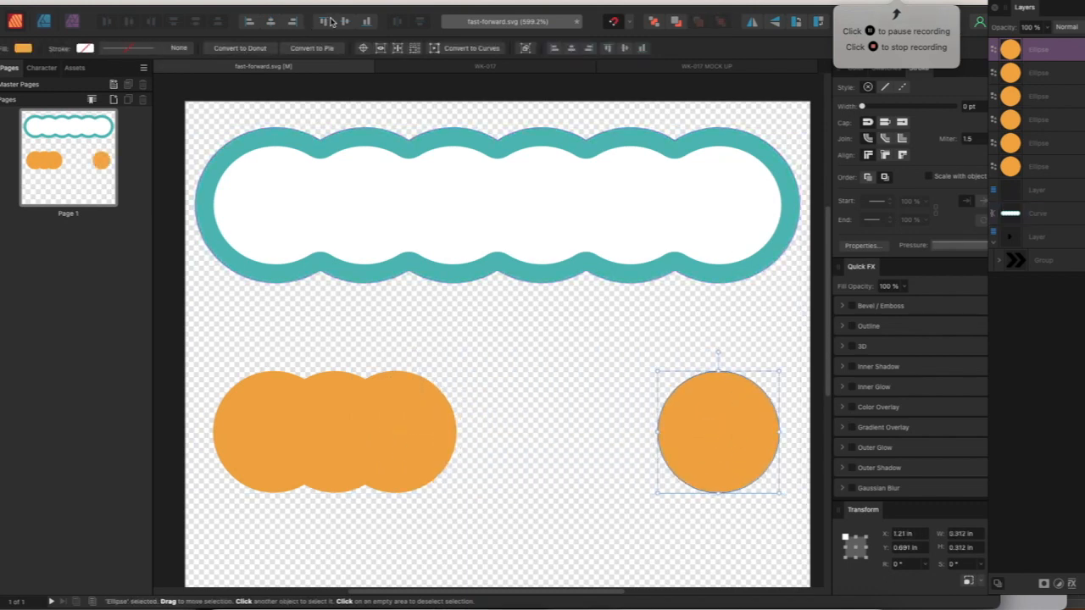
left_click(688, 211, "shift")
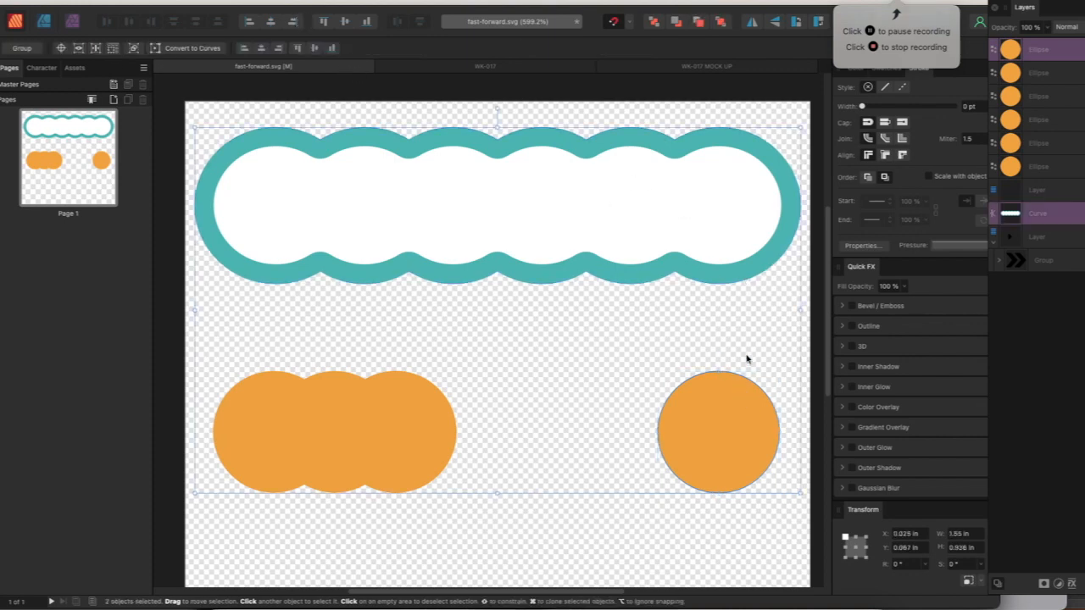
left_click(295, 24)
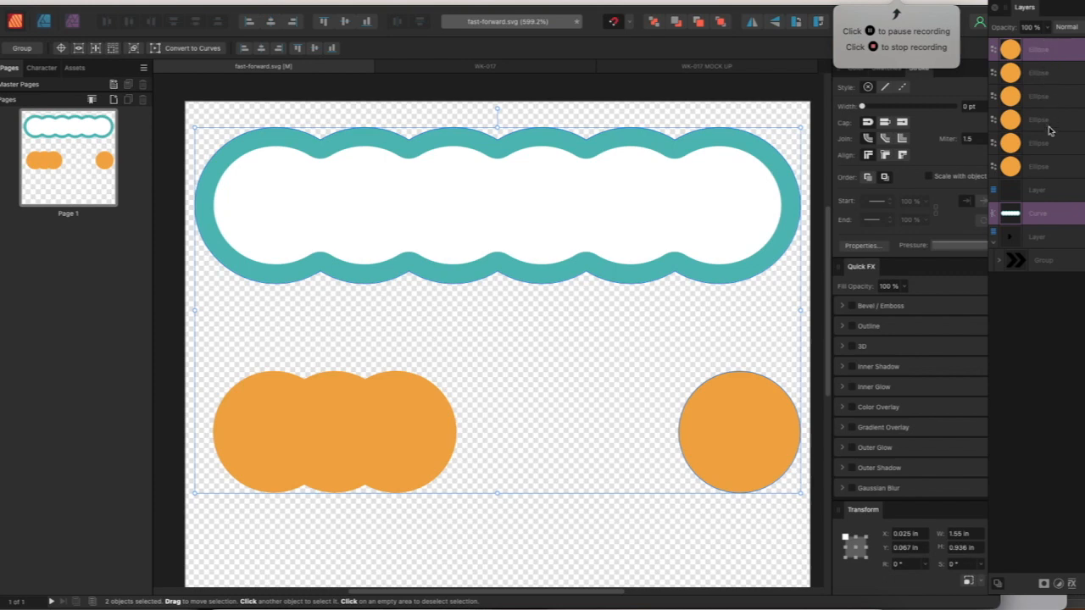
Select all six circles and space them evenly in the horizontal direction
left_click(1049, 54)
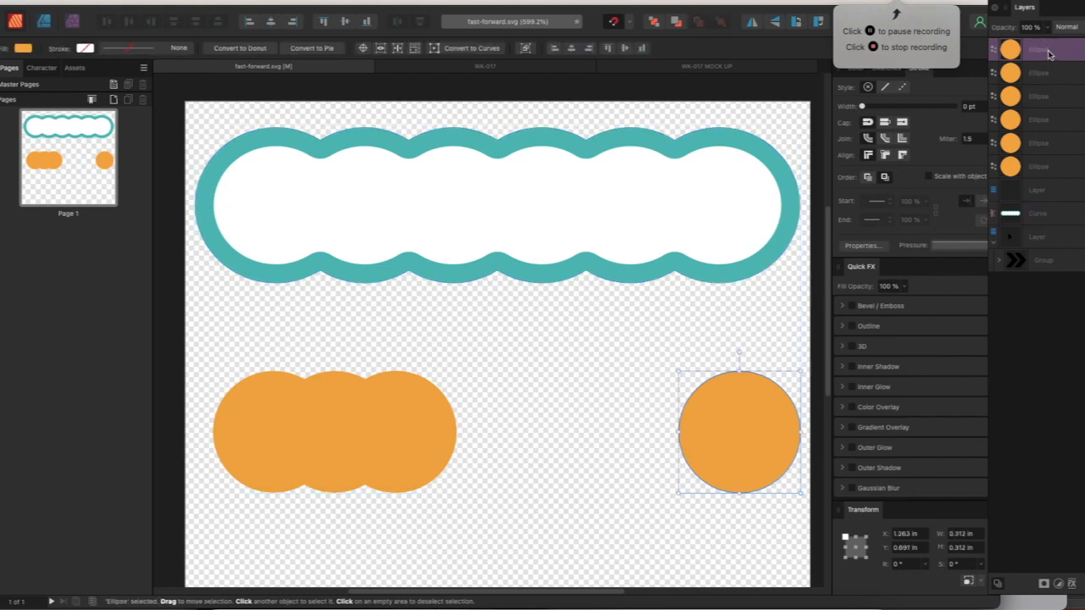
left_click(1049, 169, "shift")
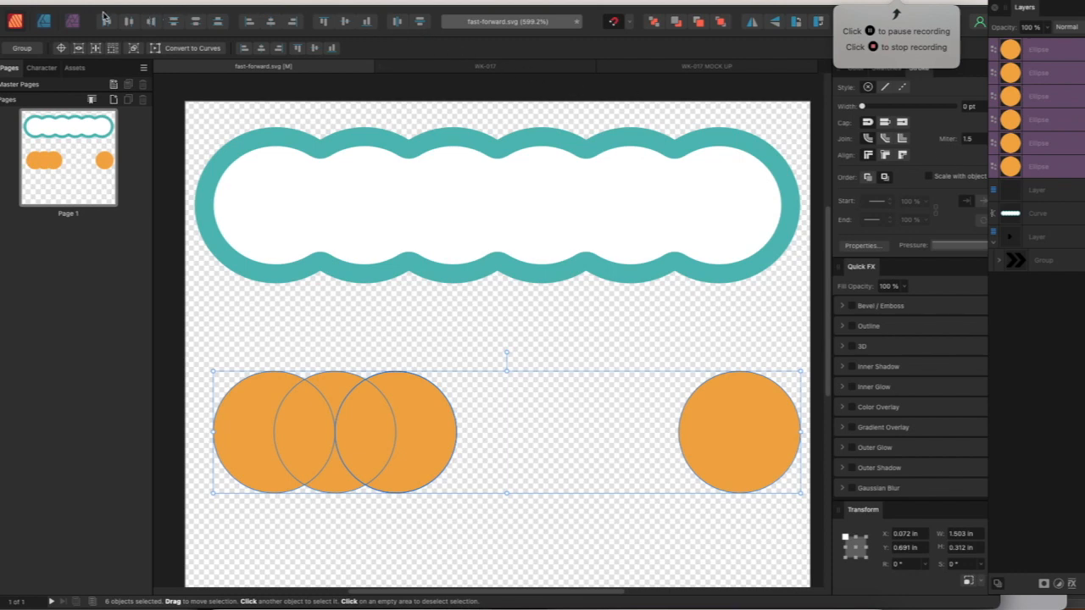
left_click(402, 25)
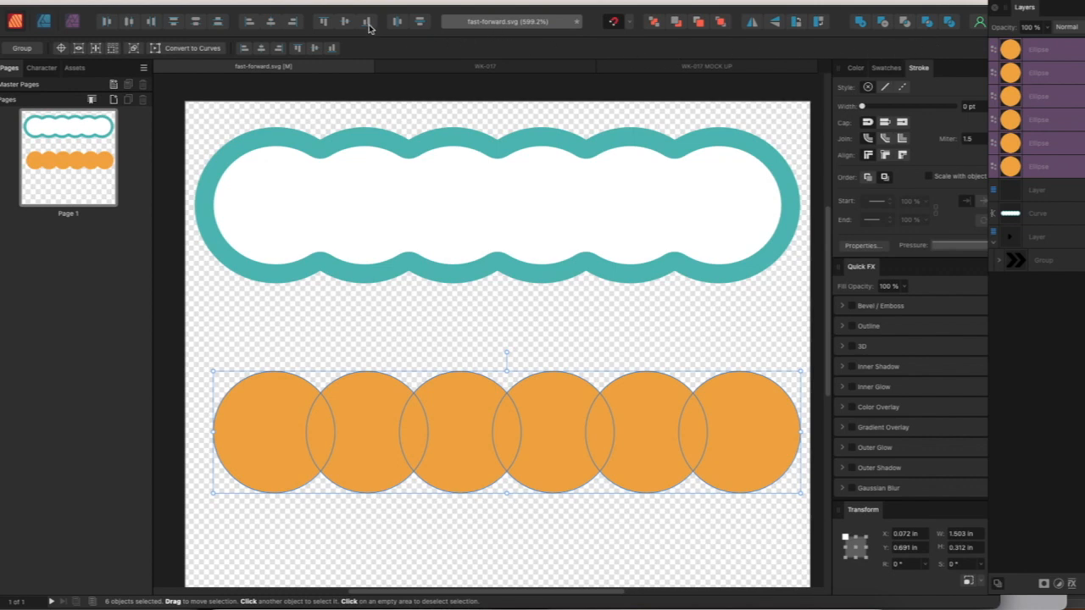
Examine the items available for customizing the toolbar
left_click(316, 1)
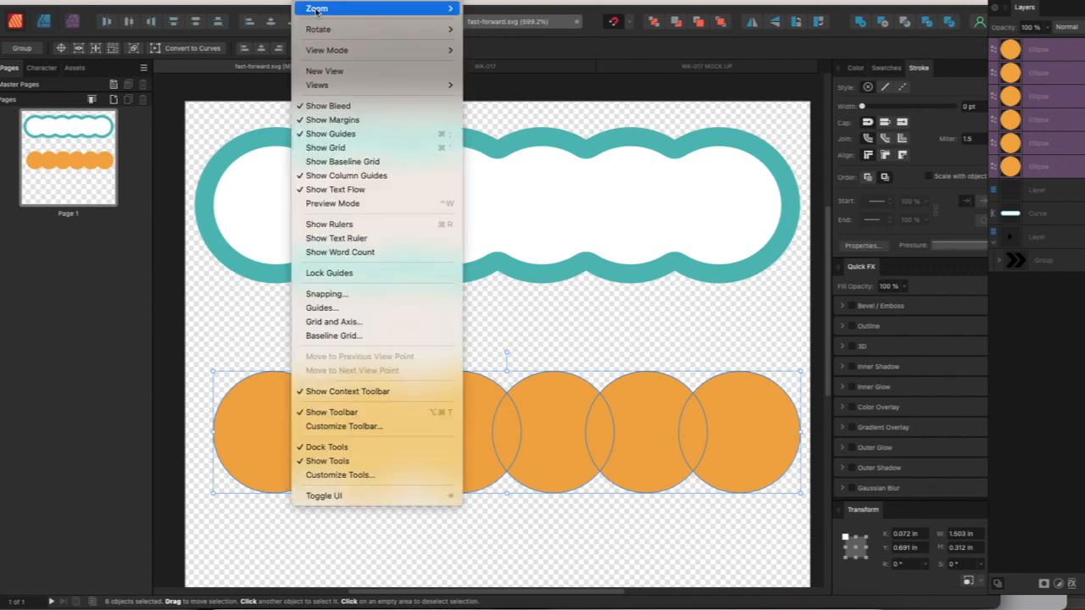
left_click(364, 426)
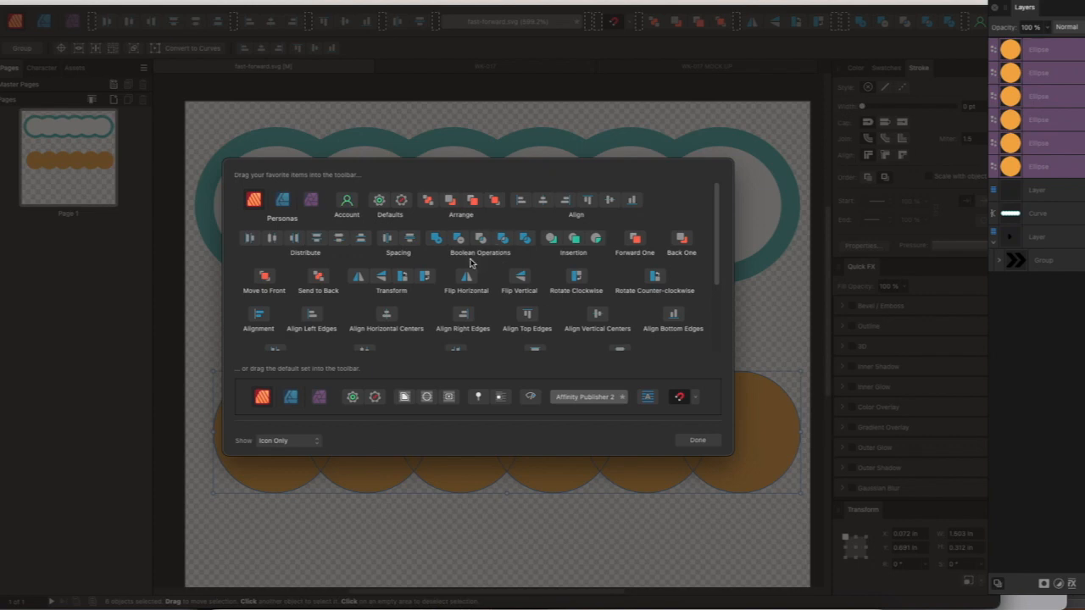
left_click(700, 440)
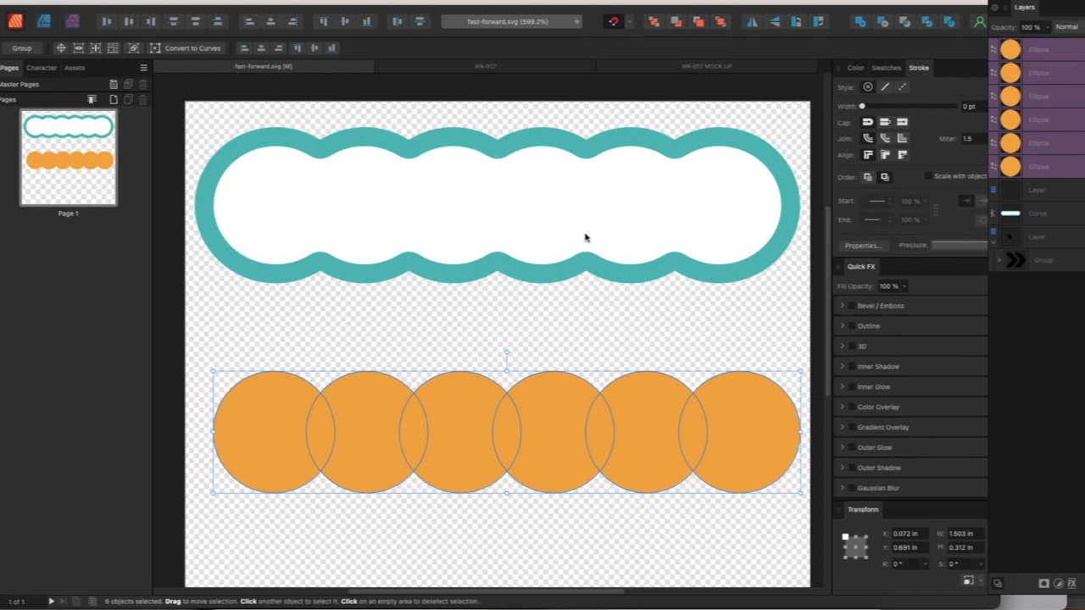
Merge the six circles with the Add operation, then center the shape under the teal frame and resize it to about 1.5 × 0.3 in
left_click(862, 23)
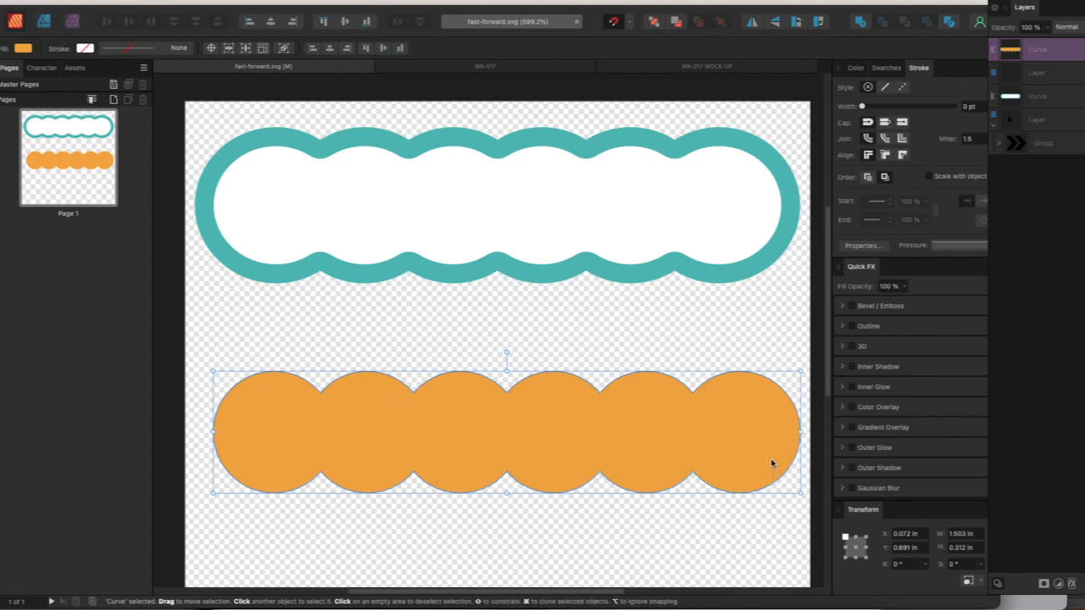
left_click_drag(768, 446, 755, 429)
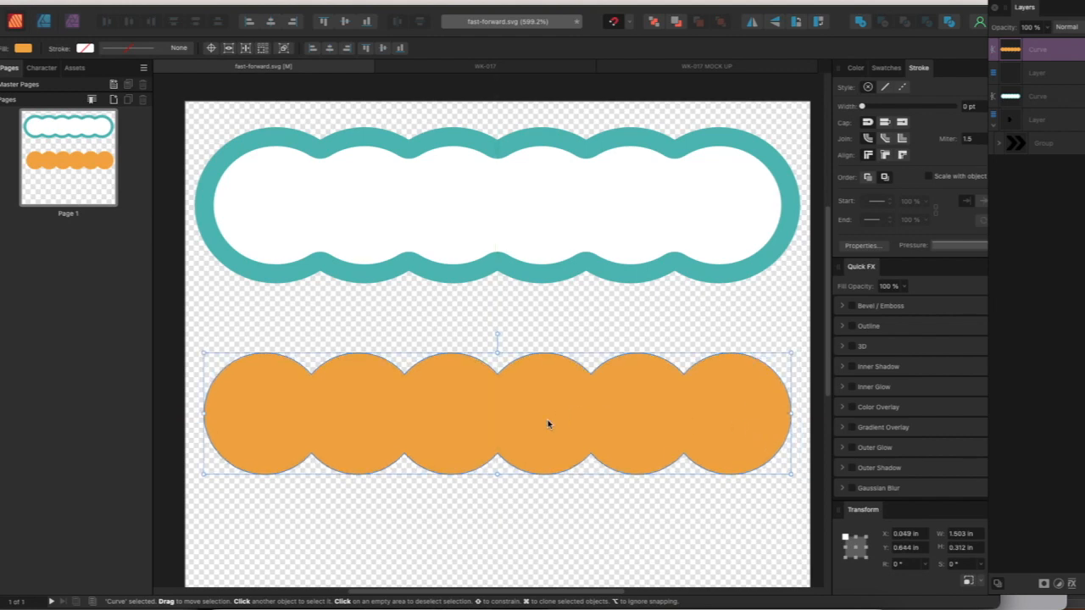
mouse_move(497, 479)
left_mouse_down()
mouse_move(497, 525)
mouse_move(499, 467)
left_mouse_up()
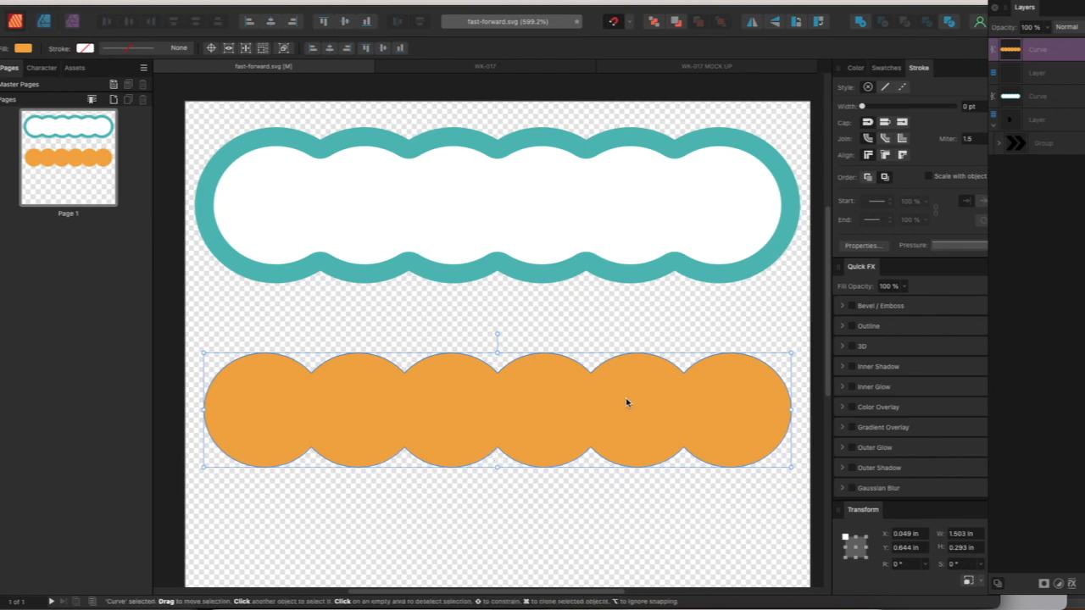
mouse_move(790, 353)
left_mouse_down()
mouse_move(658, 348)
mouse_move(789, 351)
left_mouse_up()
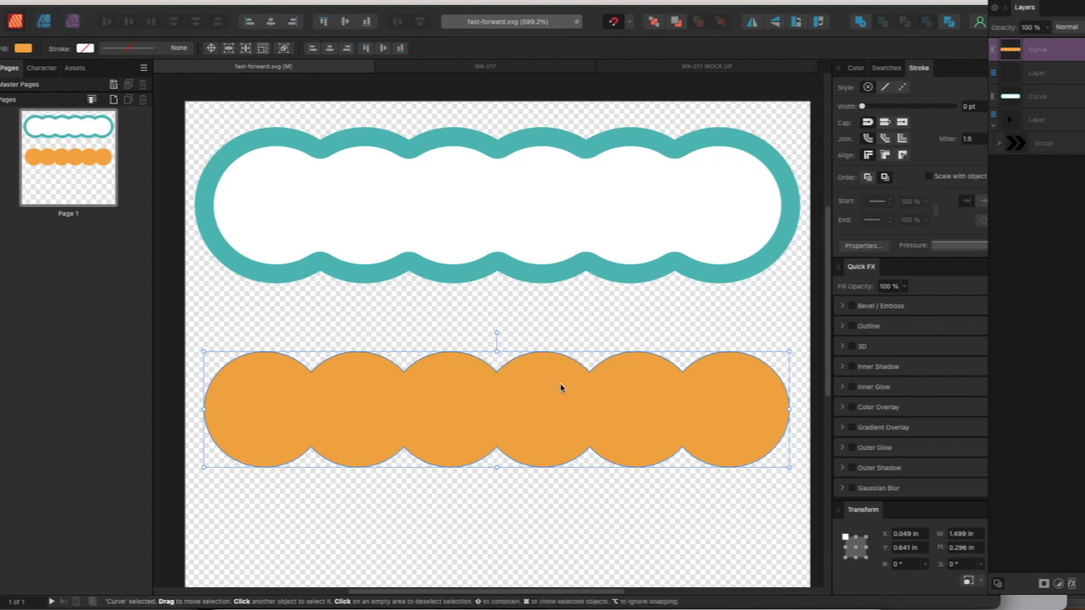
Give the merged shape a dark blue 5 pt stroke from the ColorBlends palette and a white fill
left_click(894, 68)
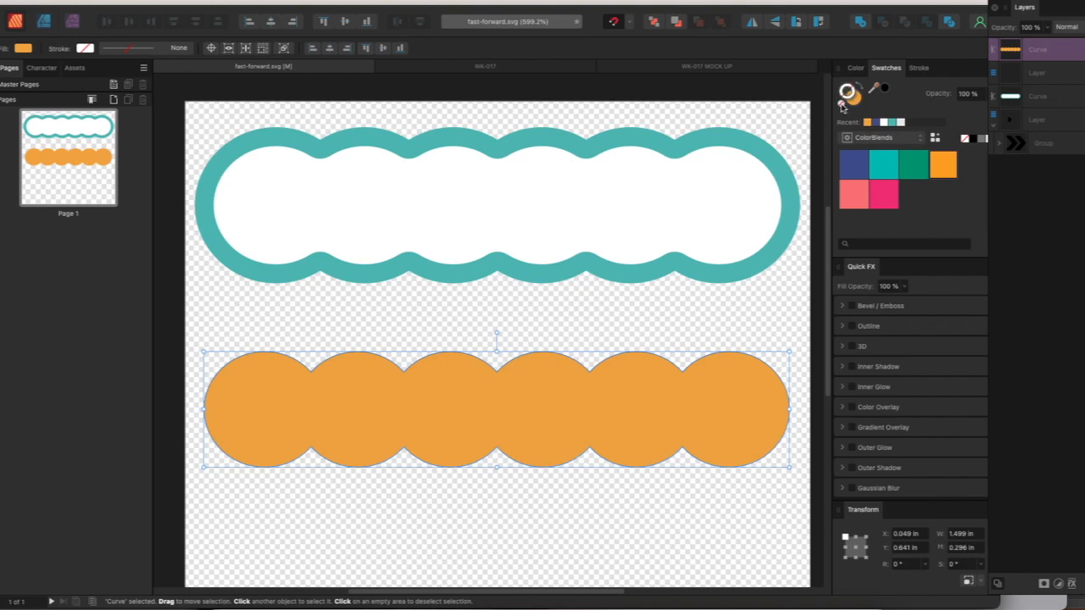
left_click(856, 167)
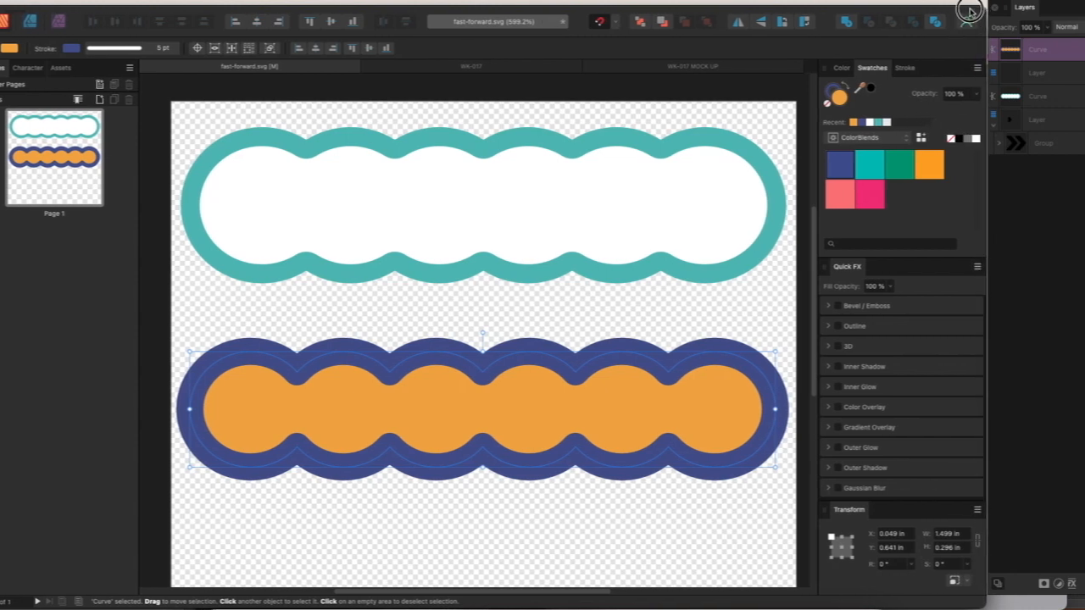
left_click(990, 141)
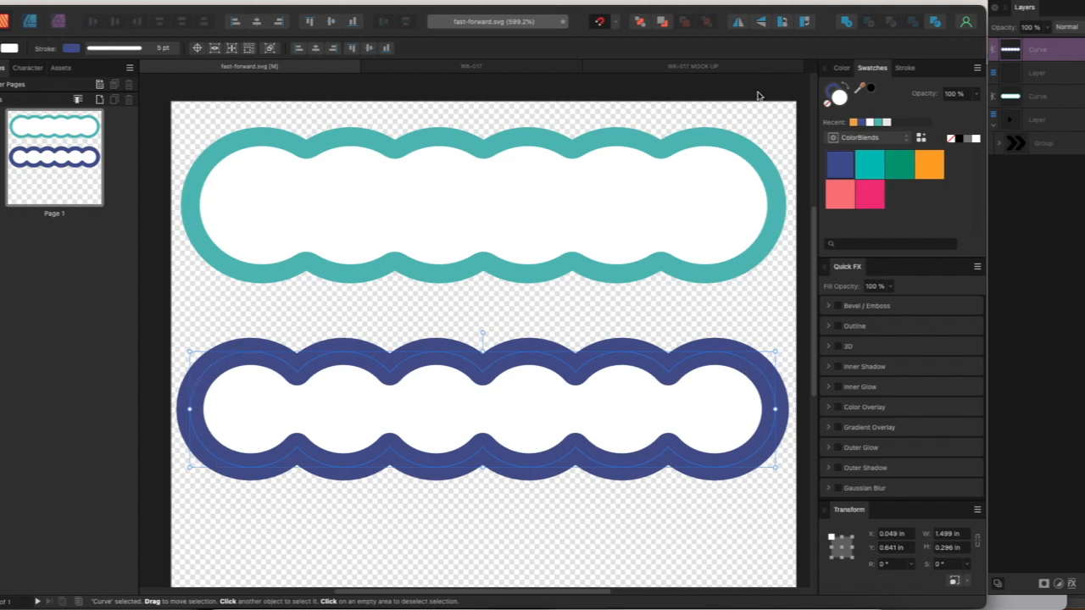
Set the dark blue frame's stroke width to 3.5 pt and align the stroke to the inside of its path
left_click(908, 69)
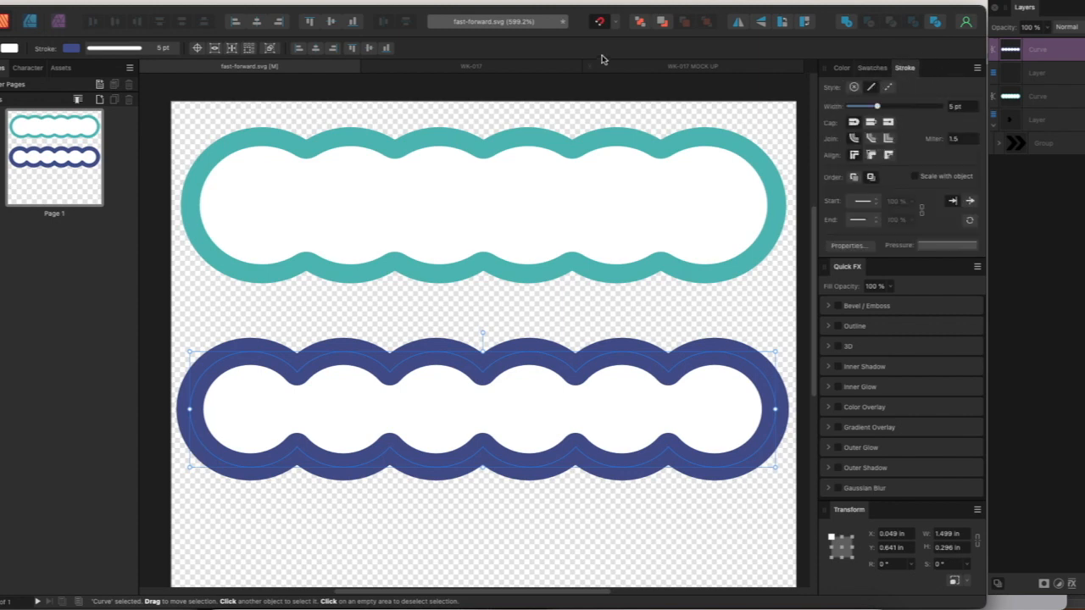
left_click(317, 1)
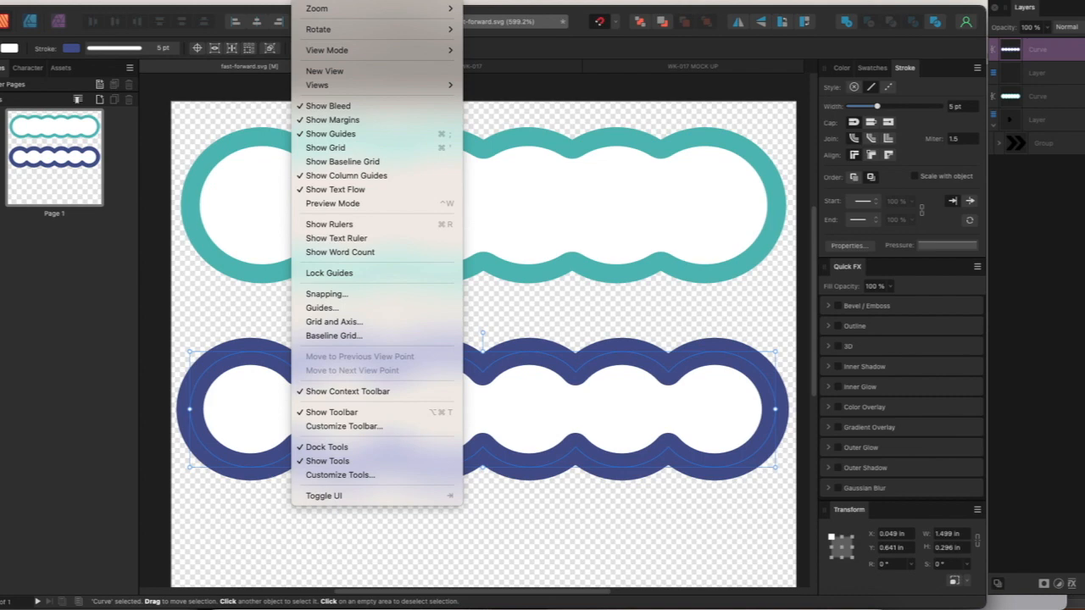
mouse_move(342, 1)
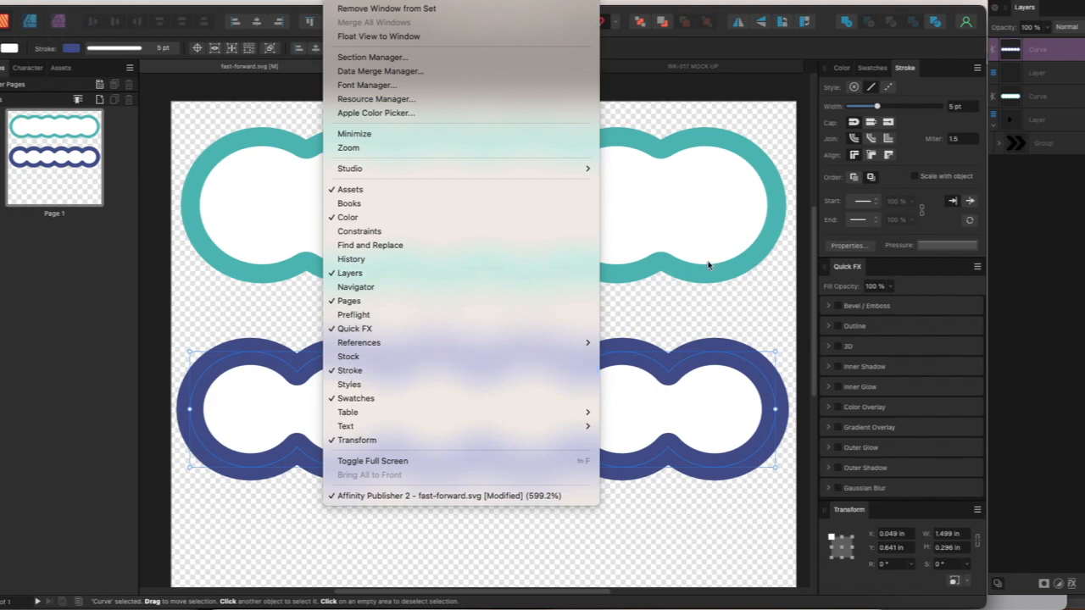
left_click(745, 175)
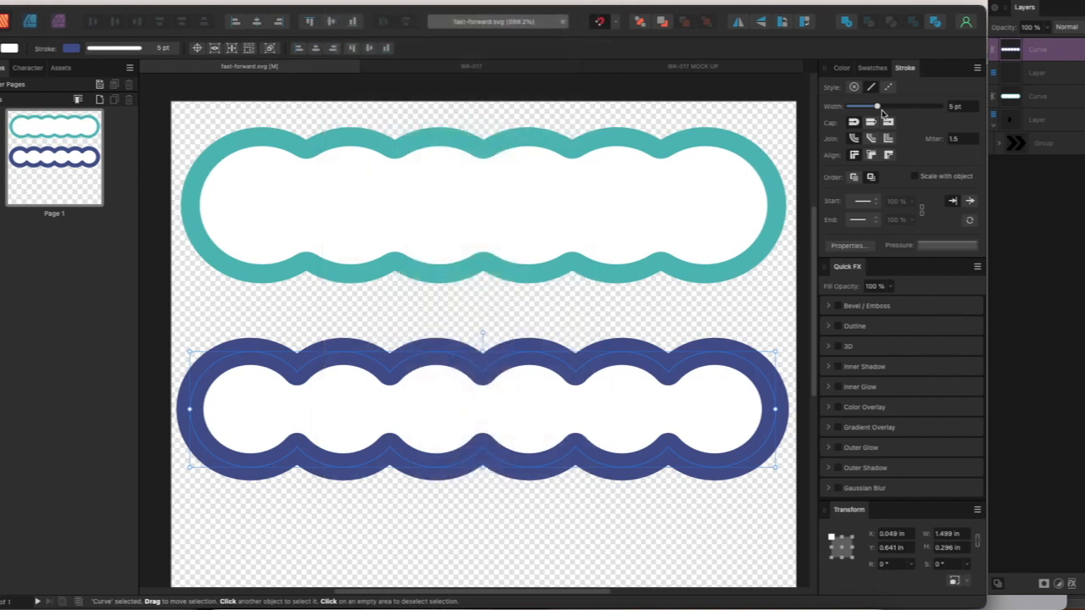
left_click(970, 106)
type("3.5")
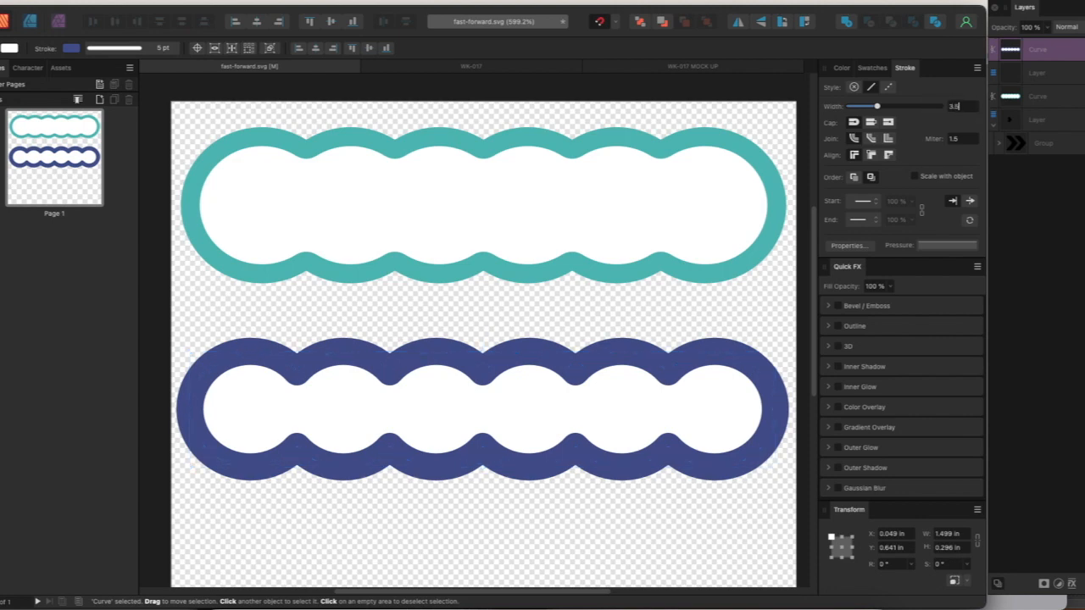
key("Return")
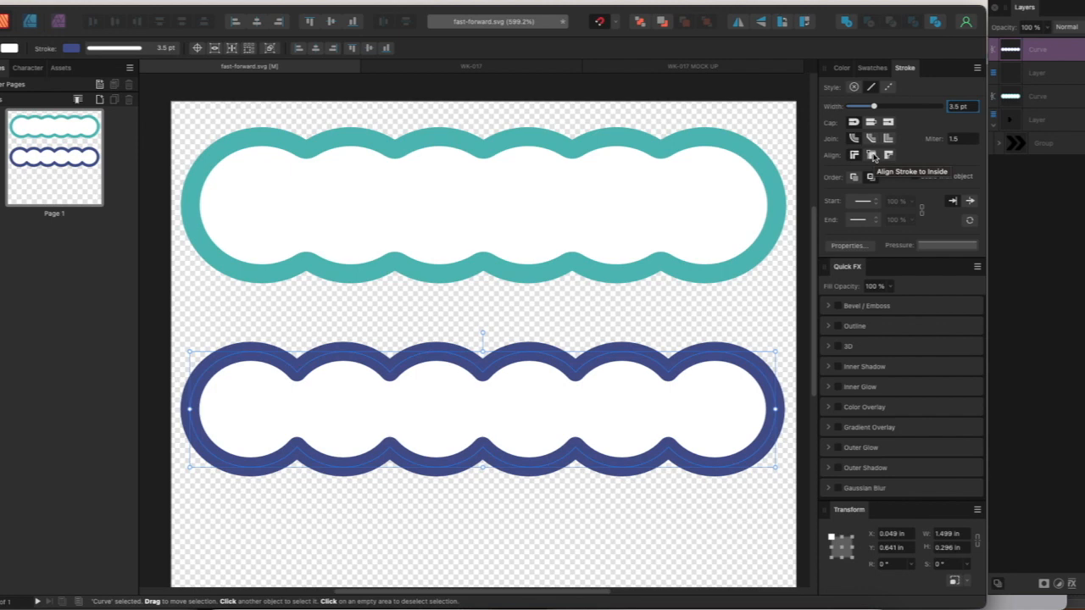
left_click(872, 156)
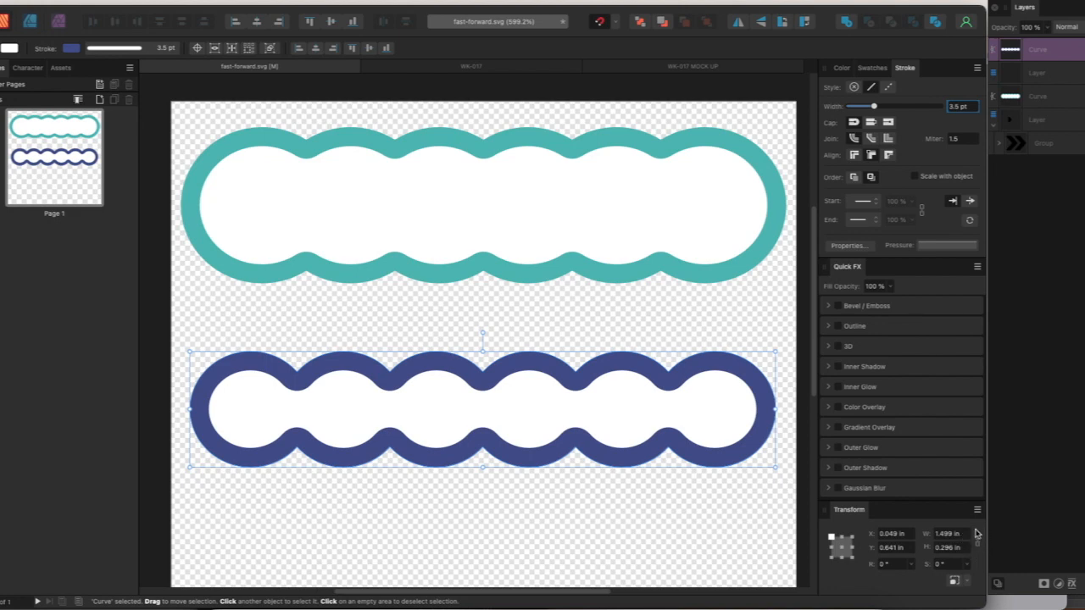
Set the dark blue frame's width to 1.55 in and center it horizontally under the teal frame
left_click(949, 533)
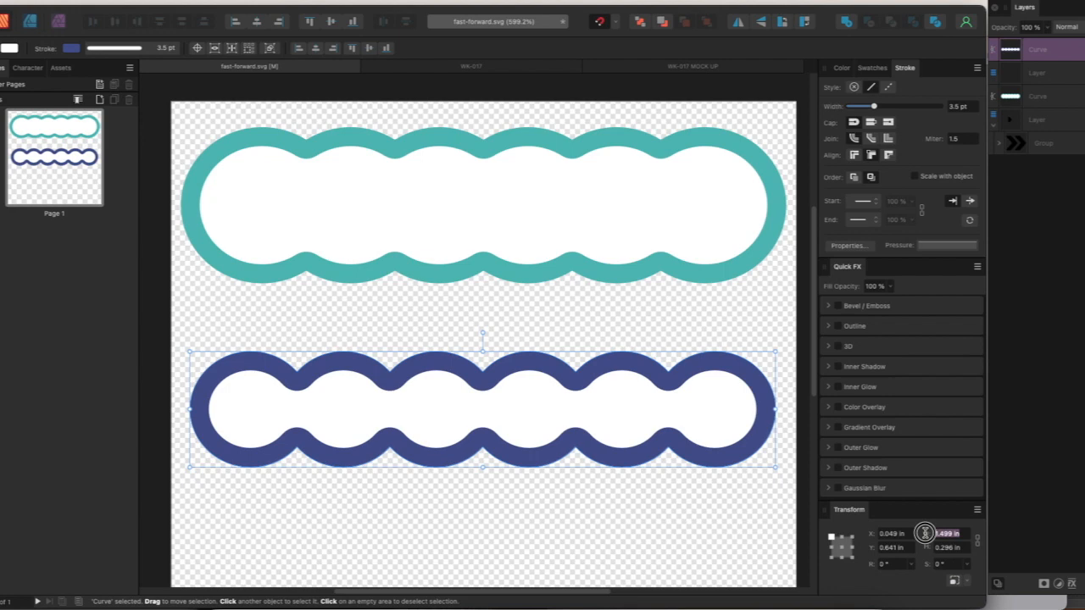
type("1.55")
key("Return")
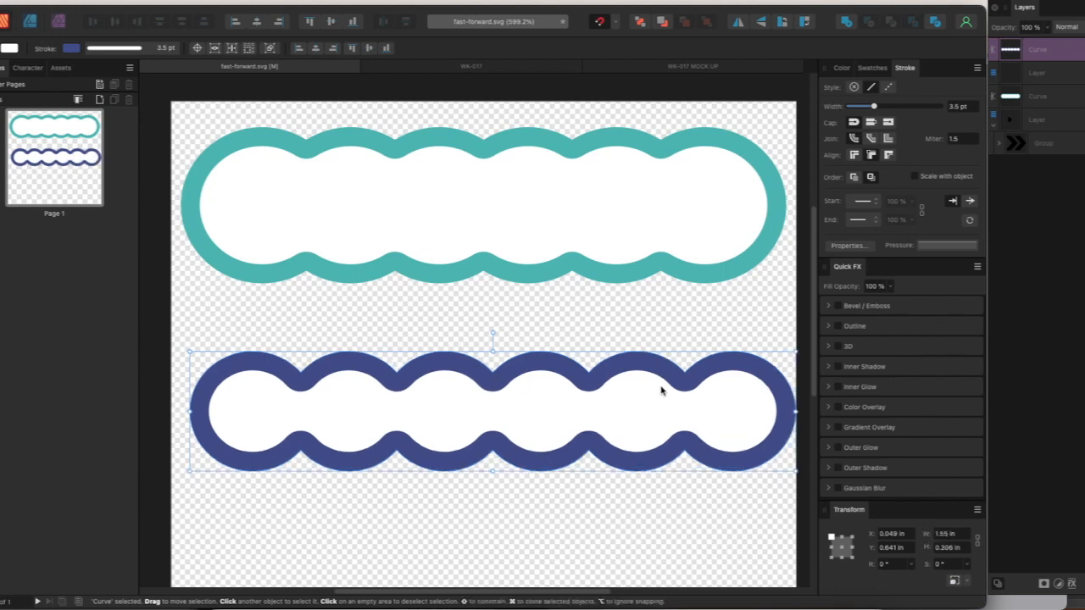
left_click_drag(655, 389, 646, 393)
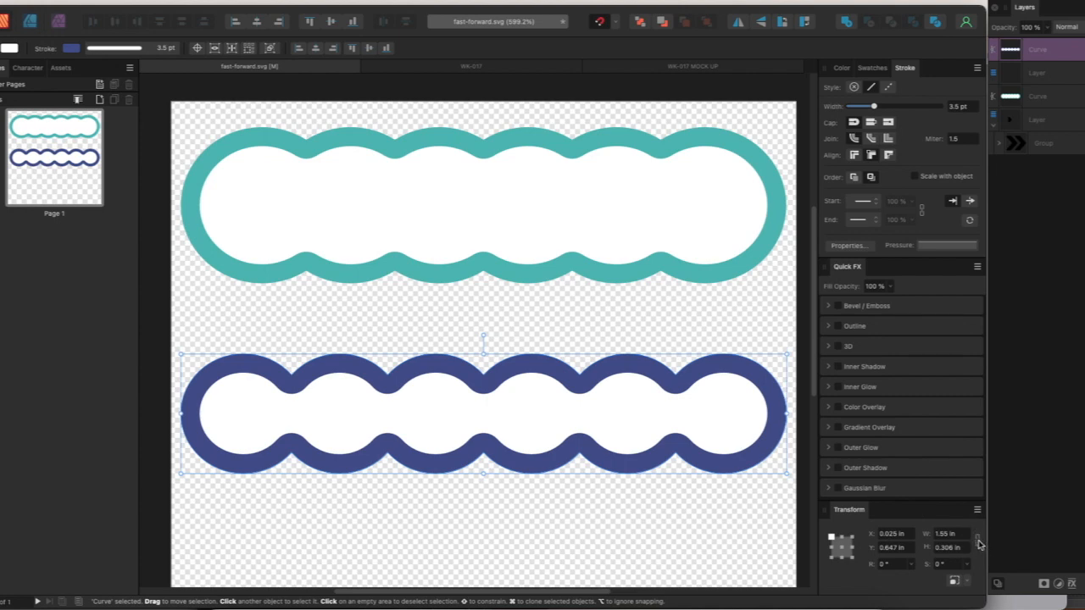
Try heights of 0.45 in and 0.4 in for the dark blue frame without changing its width
left_click(948, 547)
type("0.45")
key("Return")
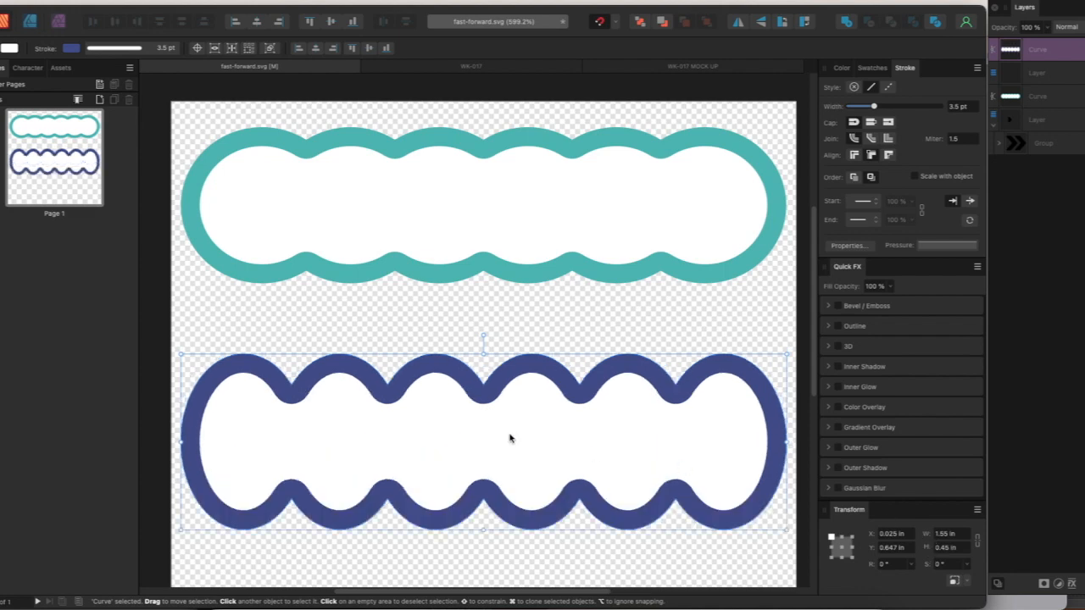
left_click(941, 547)
type("0.4")
key("Return")
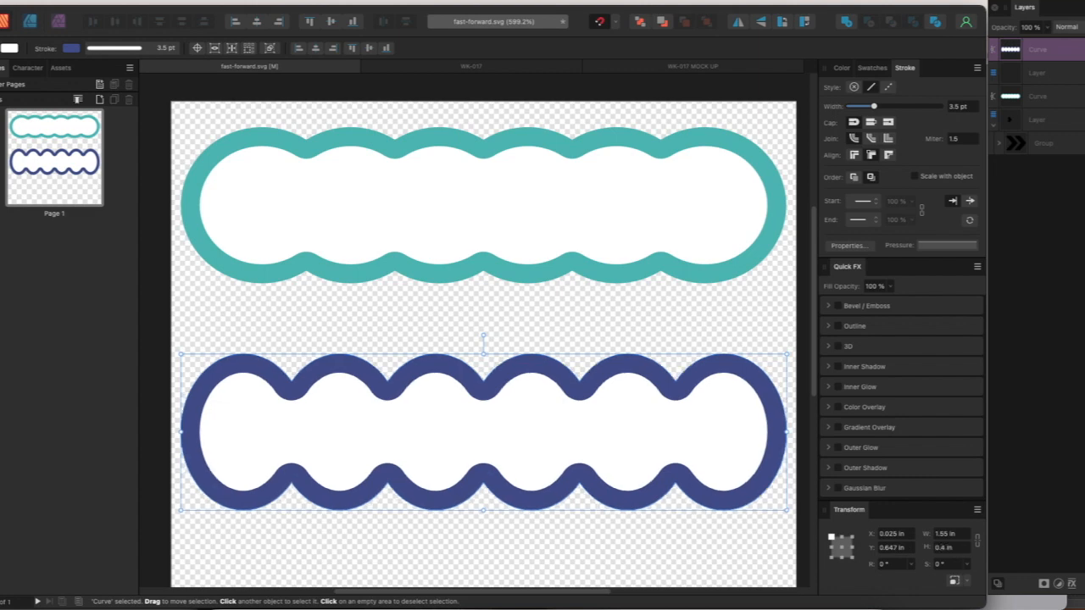
Set the dark blue frame's height to 0.35 in and move it up closer to the teal frame
left_click(941, 546)
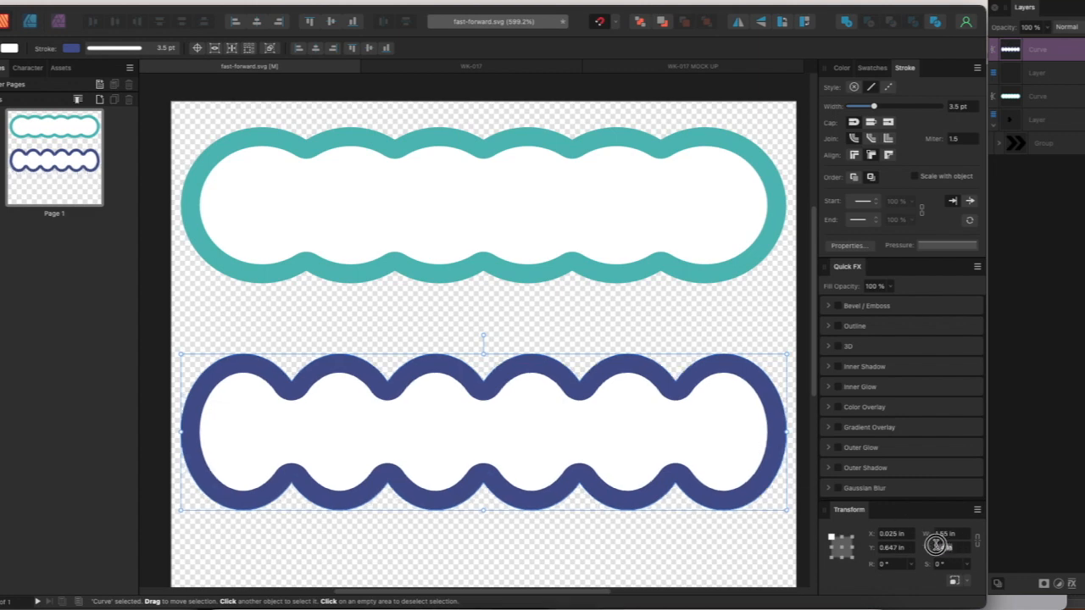
type("0.35")
key("Return")
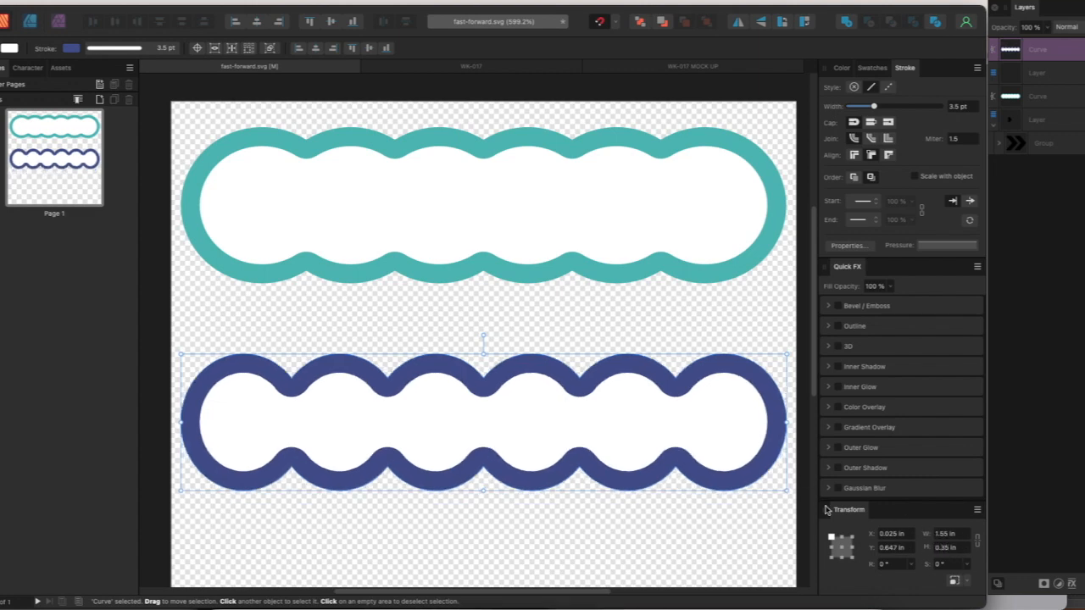
left_click_drag(471, 438, 468, 414)
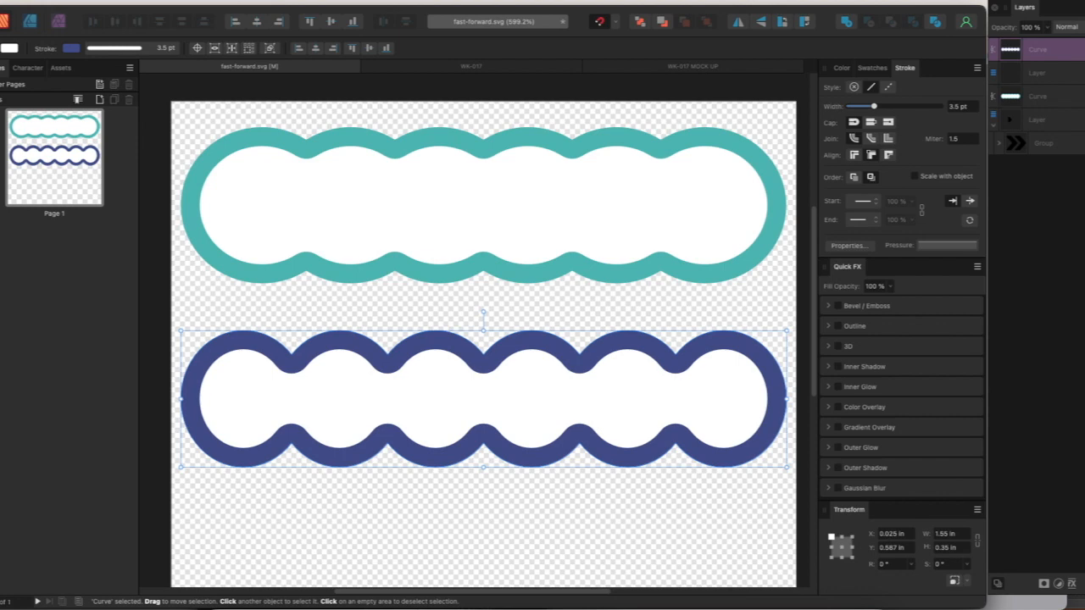
Draw a circle about 0.51 in across below the dark blue frame and place it near the page's left edge
key("m")
scroll(286, 379, "down", 5)
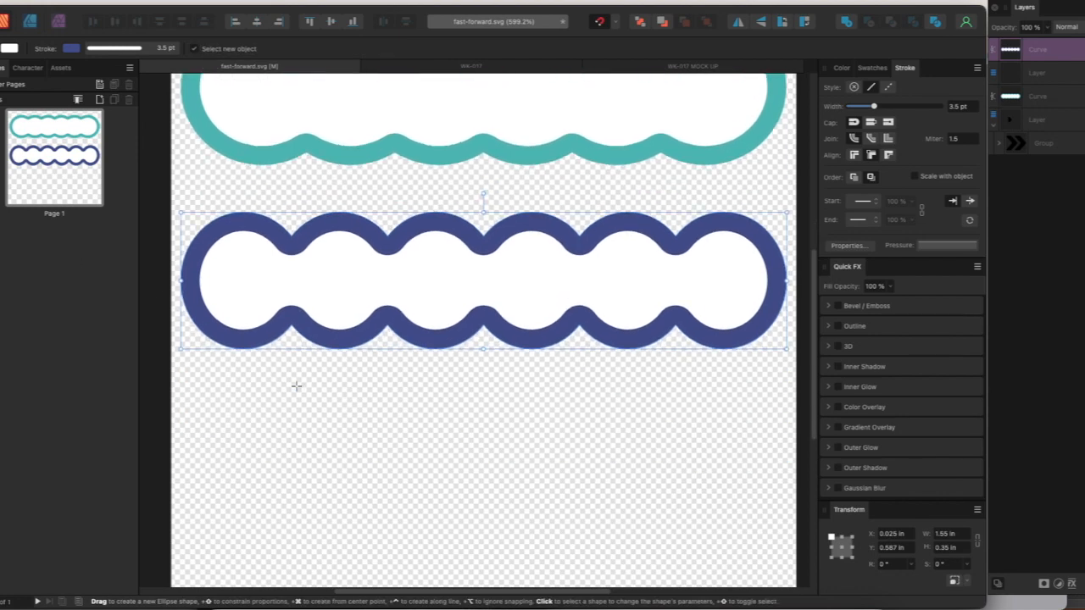
left_click_drag(213, 350, 413, 547)
key("v")
left_click_drag(350, 484, 327, 474)
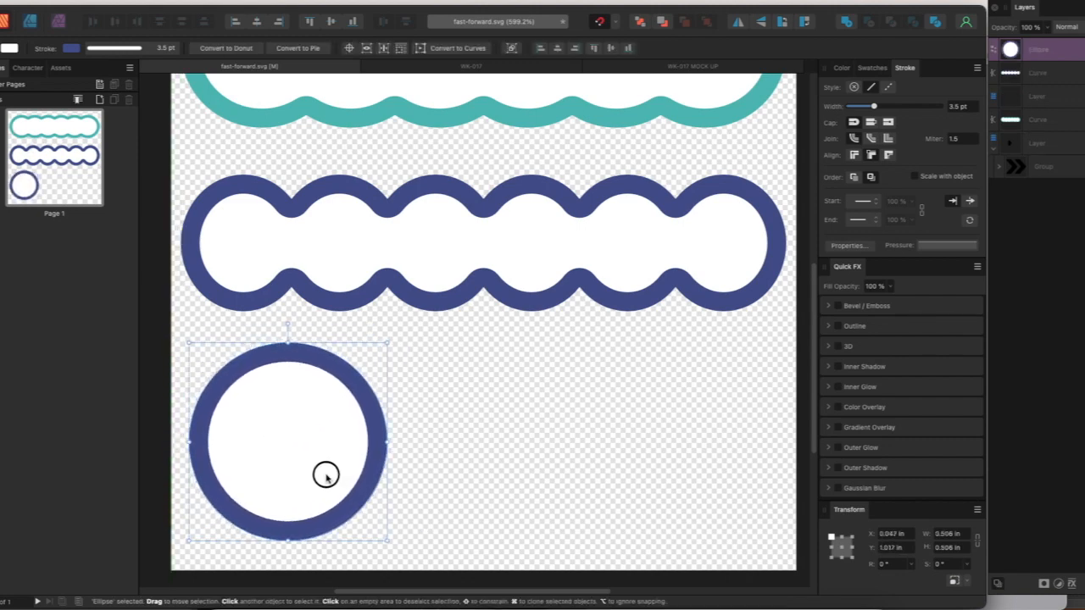
Duplicate the circle sideways at equal offsets to form a row of five overlapping circles across the page
mouse_move(283, 430)
left_mouse_down()
mouse_move(400, 424)
mouse_move(385, 429)
mouse_move(486, 439)
left_mouse_up()
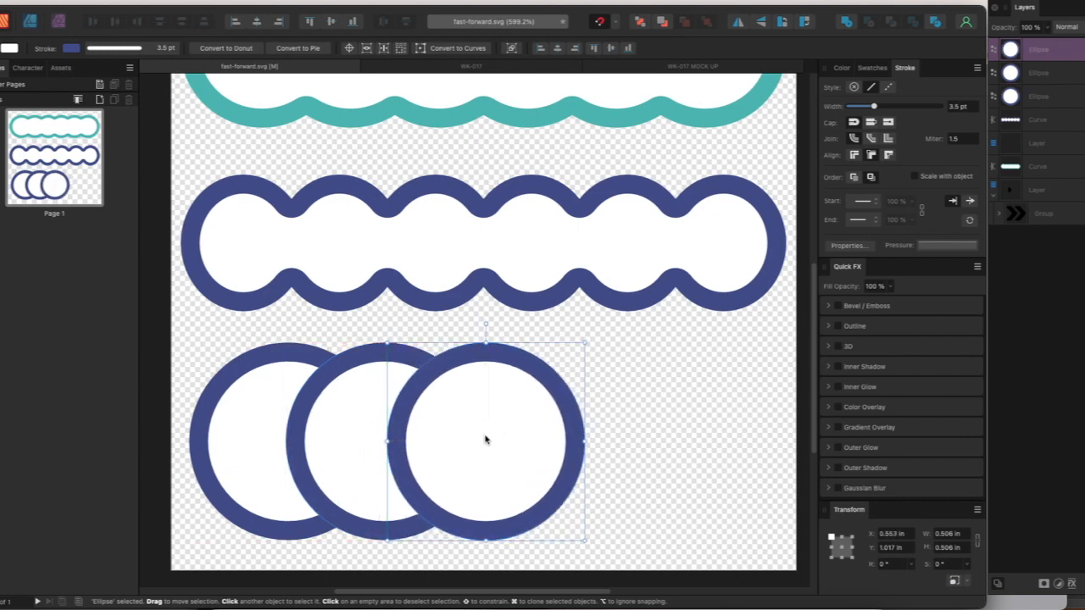
key("super+j")
key("super+j")
scroll(486, 439, "right", 2)
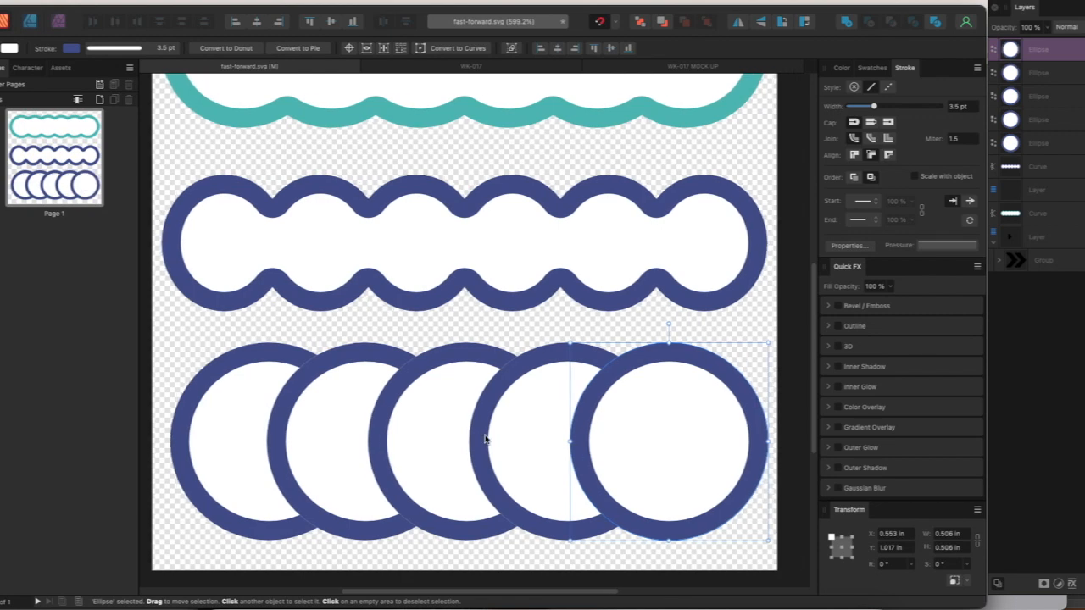
scroll(487, 439, "up", 1)
scroll(487, 439, "down", 1)
scroll(487, 439, "left", 2)
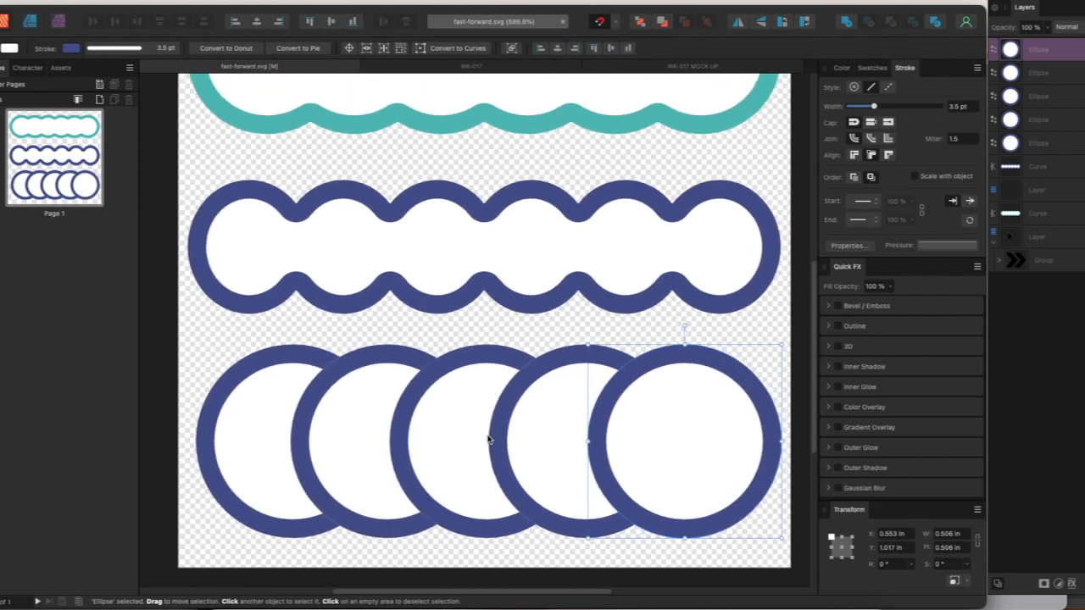
scroll(487, 439, "up", 1)
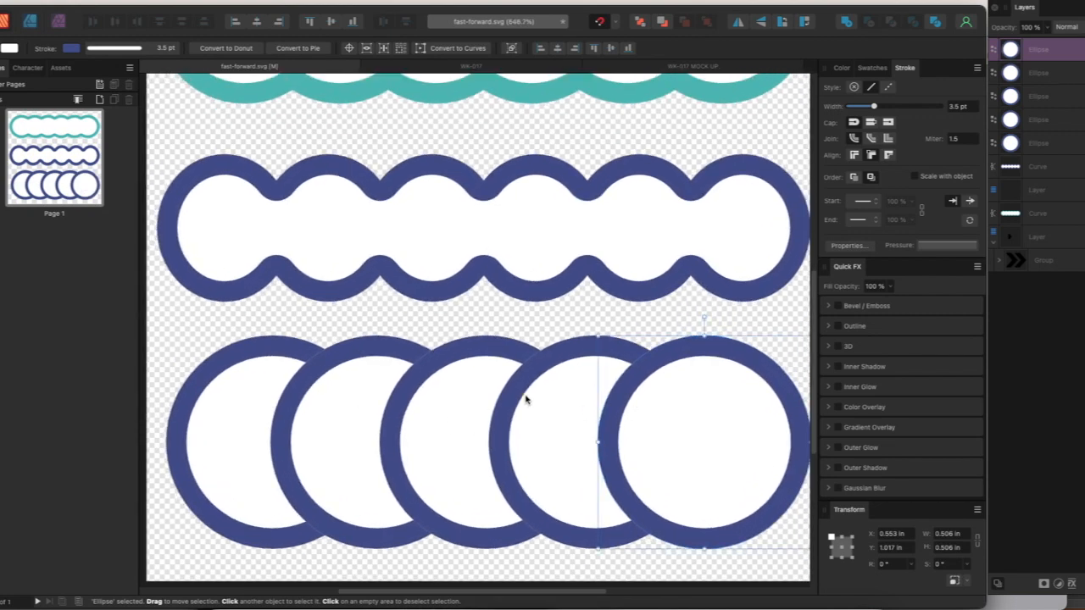
Shift the last circle slightly inward, then select all five circles and space them evenly in the horizontal direction
left_click_drag(722, 415, 703, 419)
left_click(1013, 144, "shift")
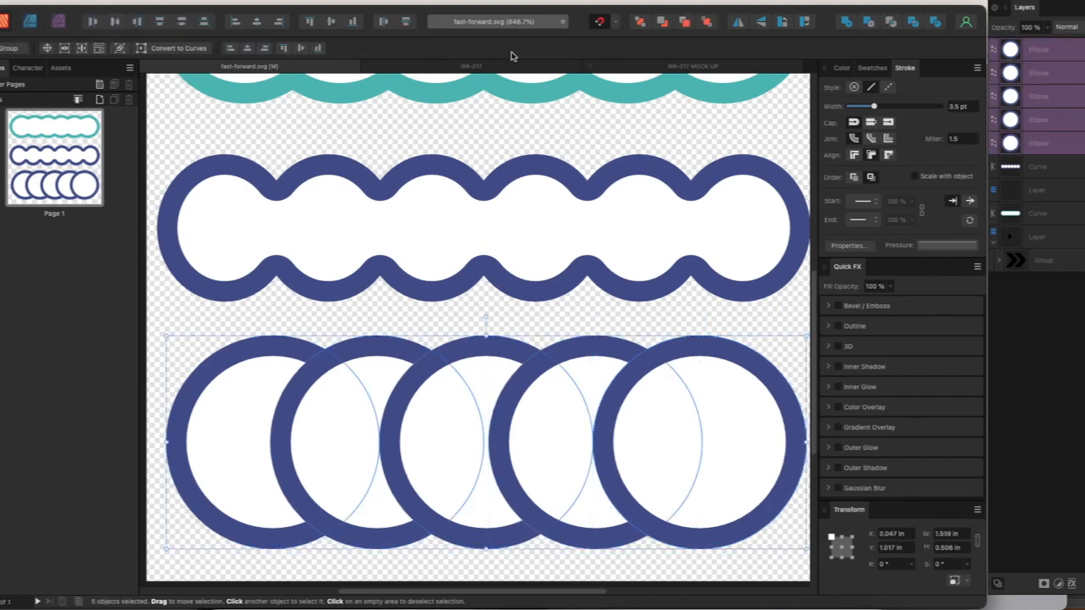
left_click(385, 23)
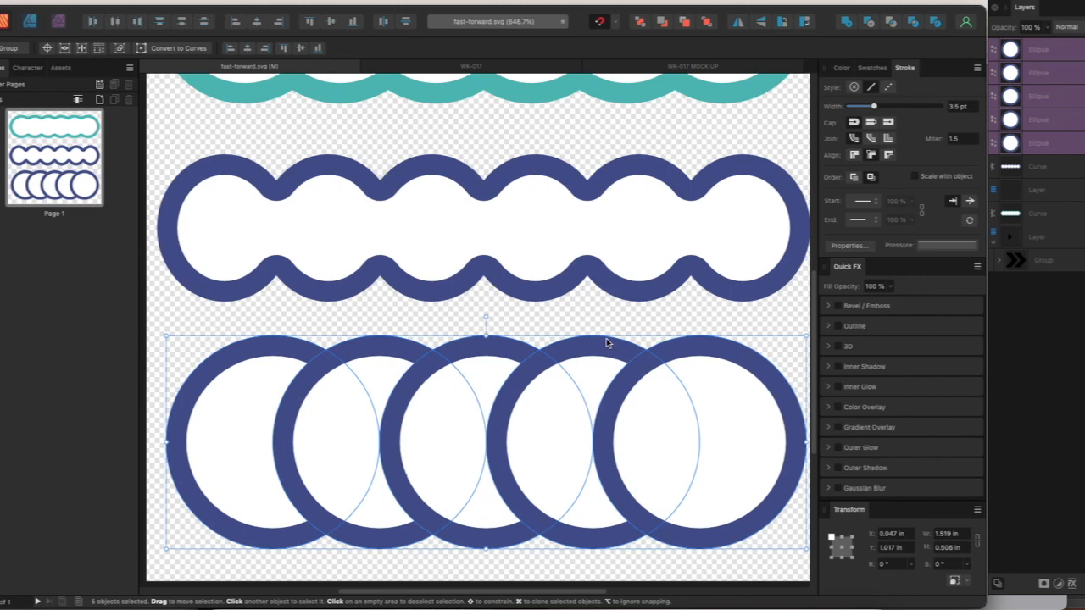
Merge the five overlapping circles into one scalloped shape with the Add operation
scroll(579, 376, "down", 1)
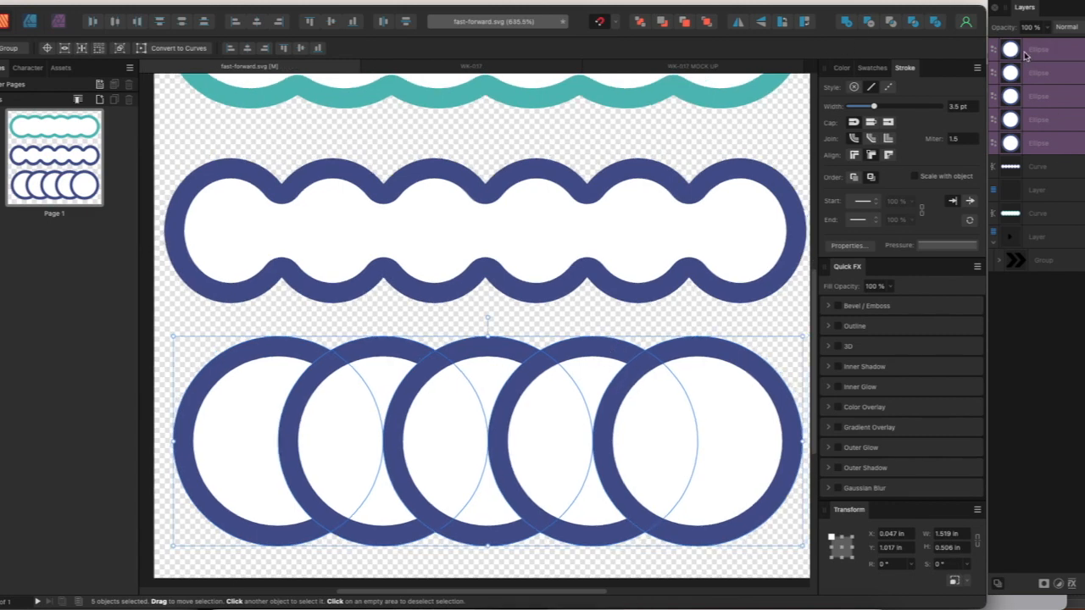
left_click(845, 25)
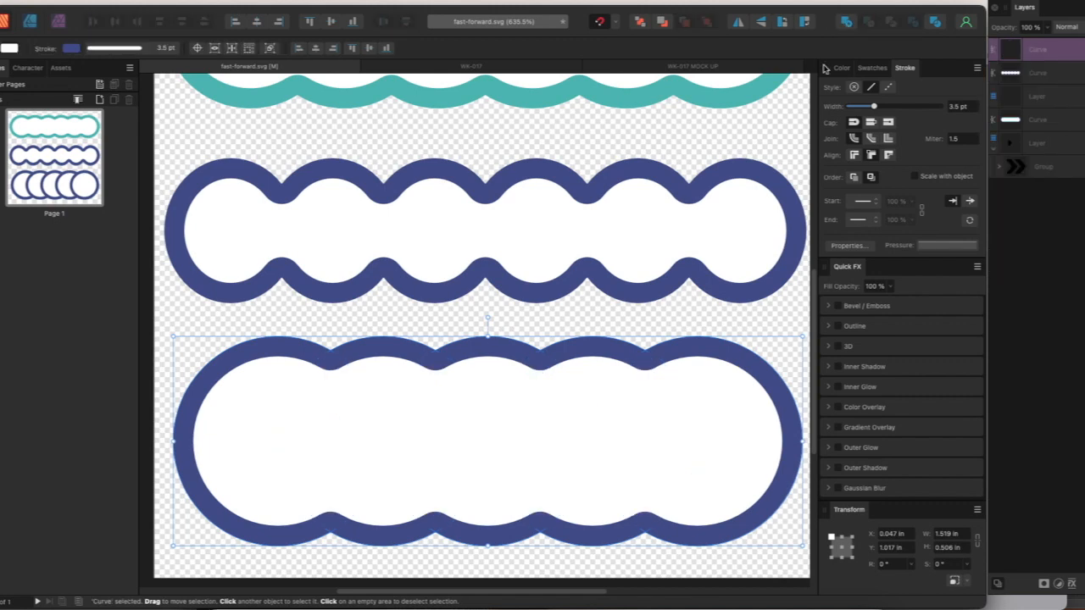
scroll(484, 426, "down", 2)
scroll(457, 409, "up", 1)
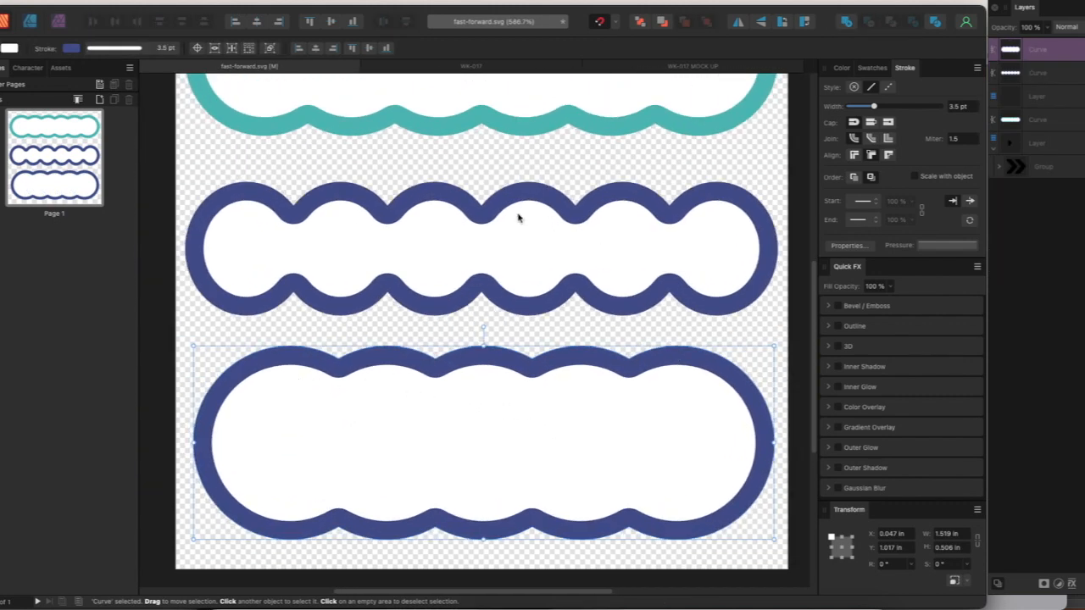
Reposition the merged five-circle frame so it sits centered beneath the middle frame
left_click(341, 203)
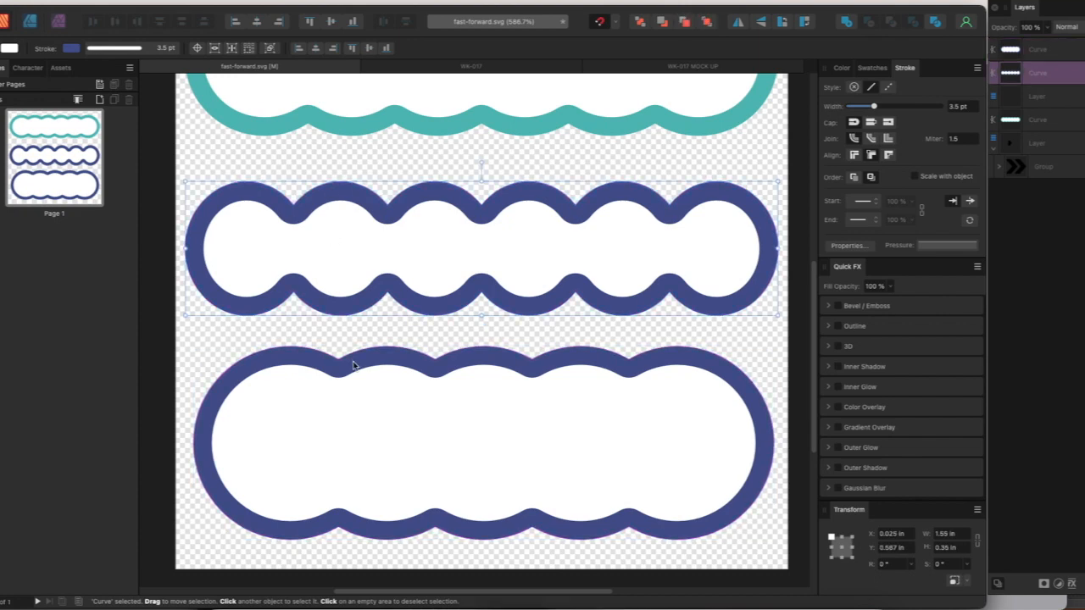
mouse_move(377, 395)
left_mouse_down()
mouse_move(395, 412)
mouse_move(395, 402)
mouse_move(390, 409)
left_mouse_up()
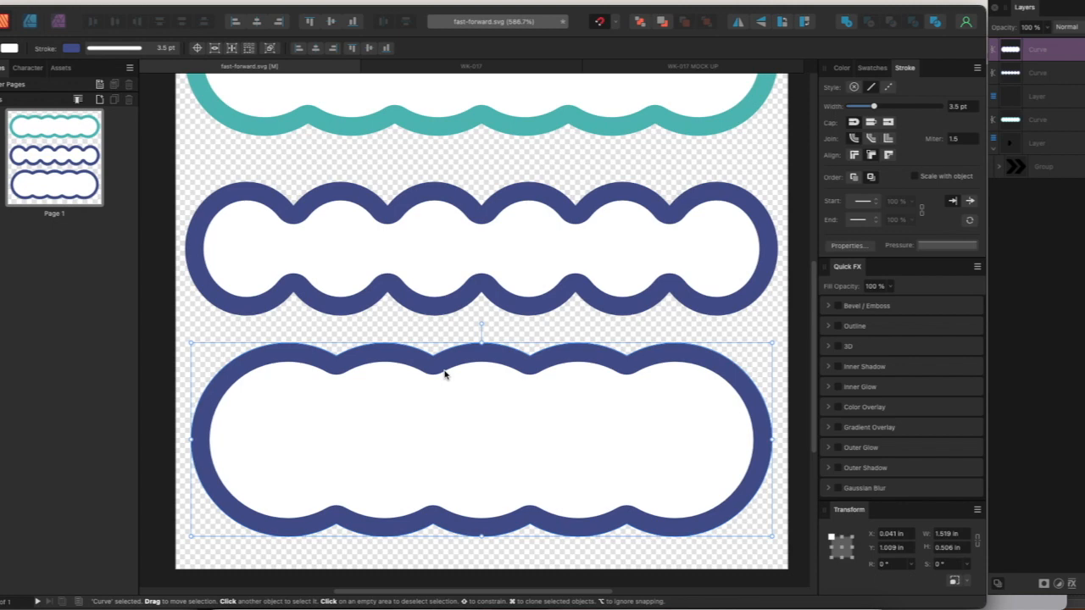
left_click_drag(455, 412, 456, 416)
scroll(456, 417, "down", 1)
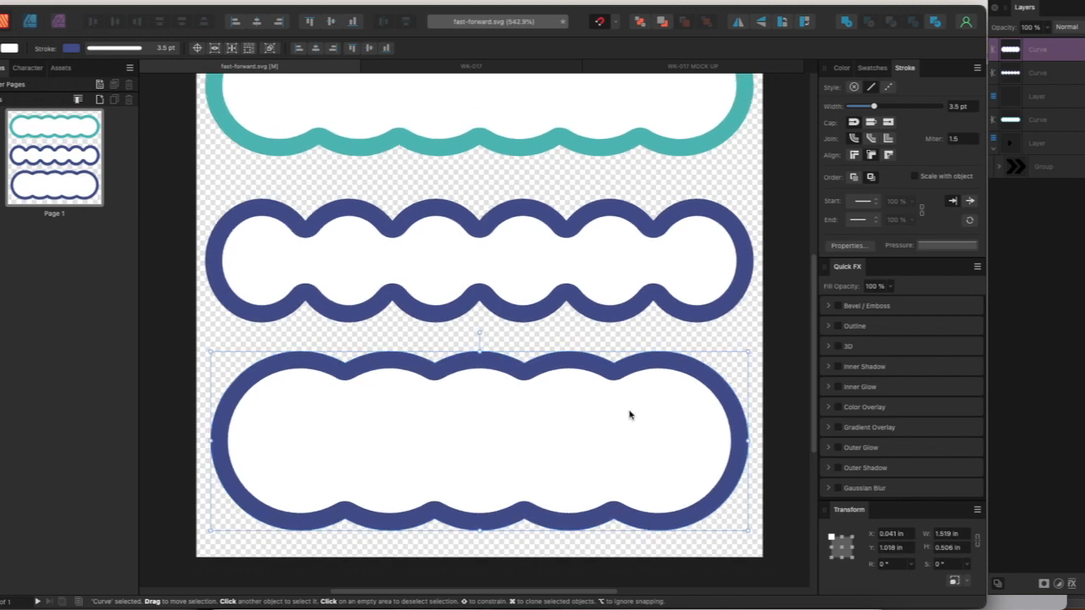
Set the five-circle frame's width to 1.55 in and line it up with the frames above
left_click(954, 534)
type("1.55")
key("Return")
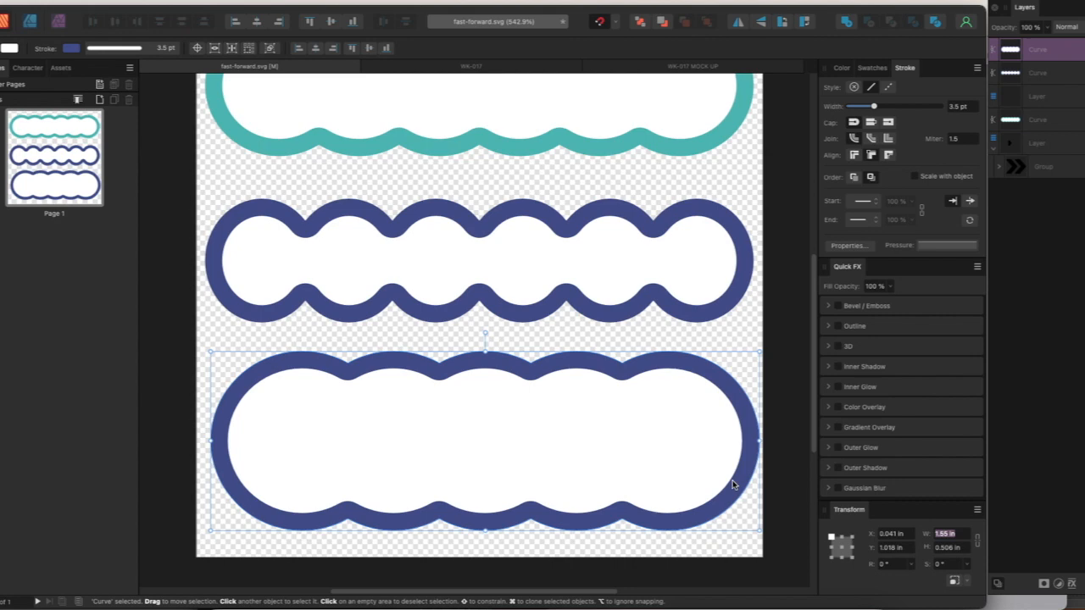
left_click_drag(611, 441, 605, 445)
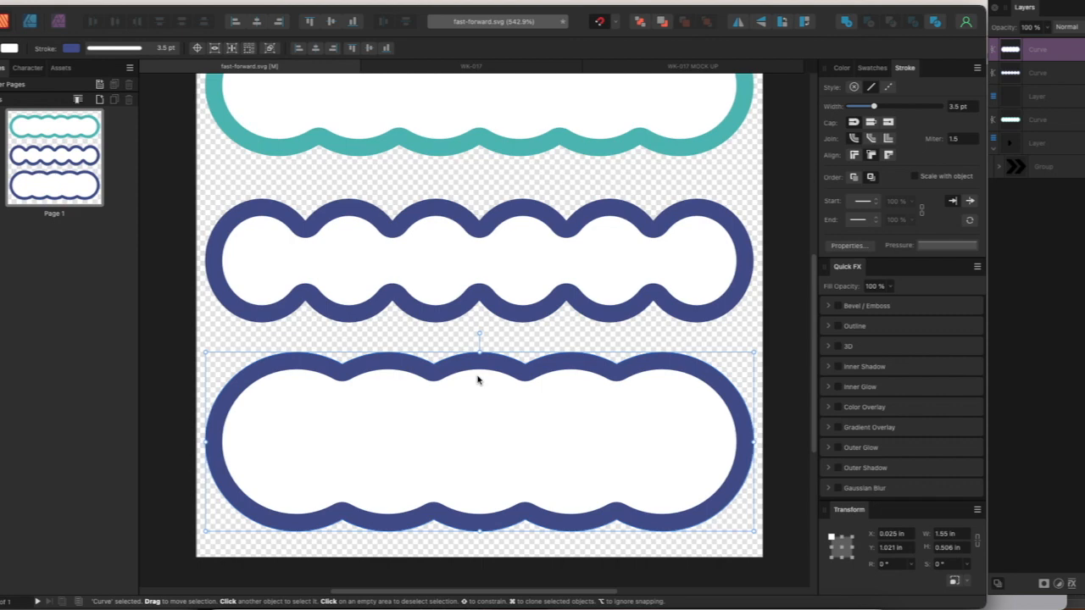
Try a height of 0.4 in for the five-circle frame
left_click(953, 548)
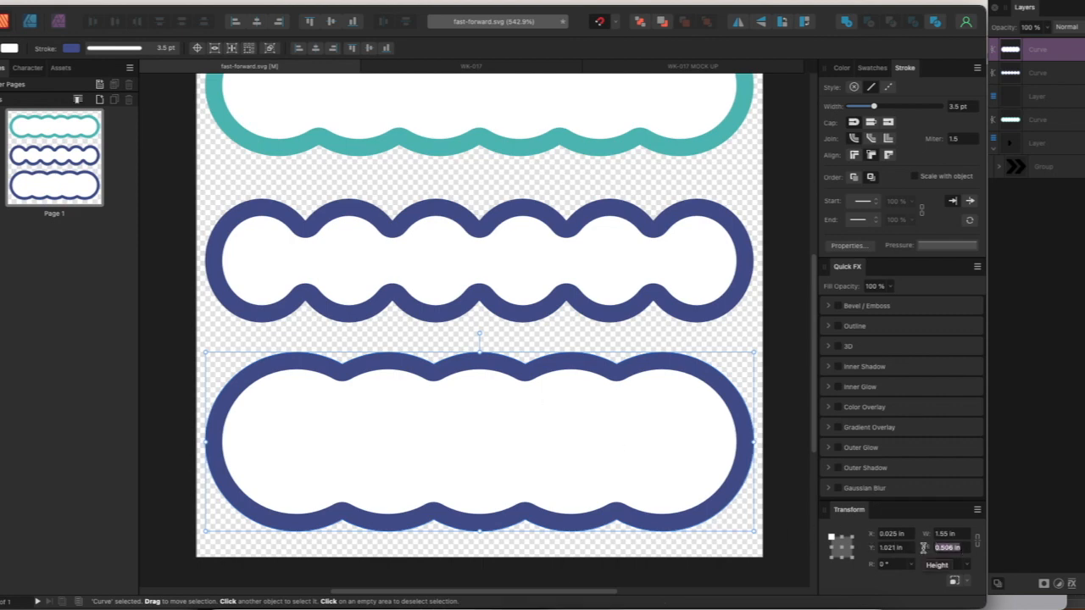
type("0.4")
key("Return")
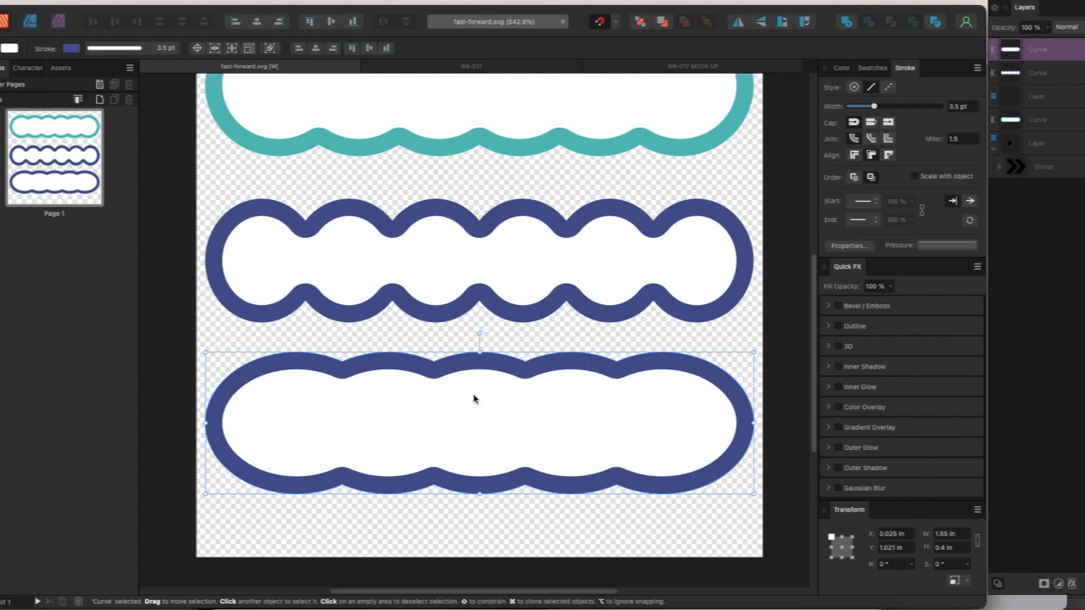
Set the five-circle frame's height to 0.45 in and view it together with the other two frames
left_click(943, 547)
type("0.35")
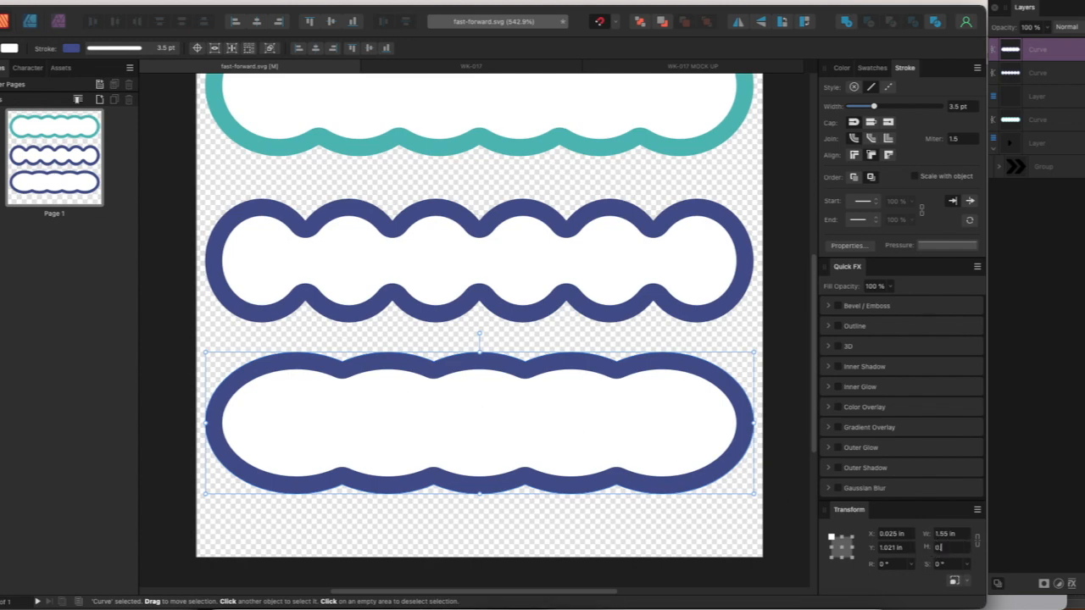
key("Return")
left_click_drag(963, 550, 903, 547)
type("0.45")
key("Return")
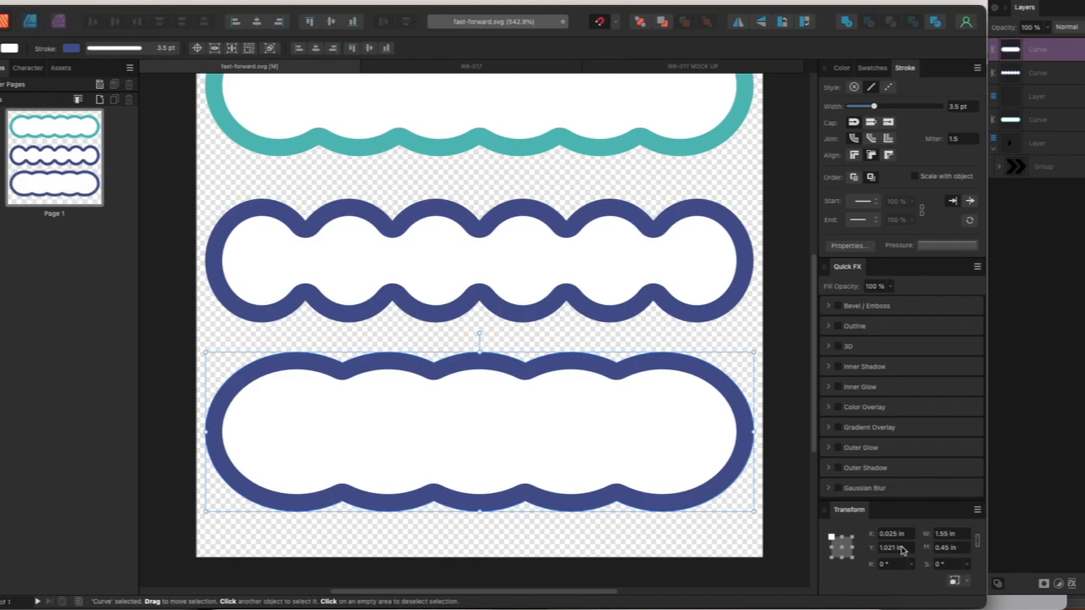
scroll(477, 401, "up", 1)
scroll(477, 401, "down", 3)
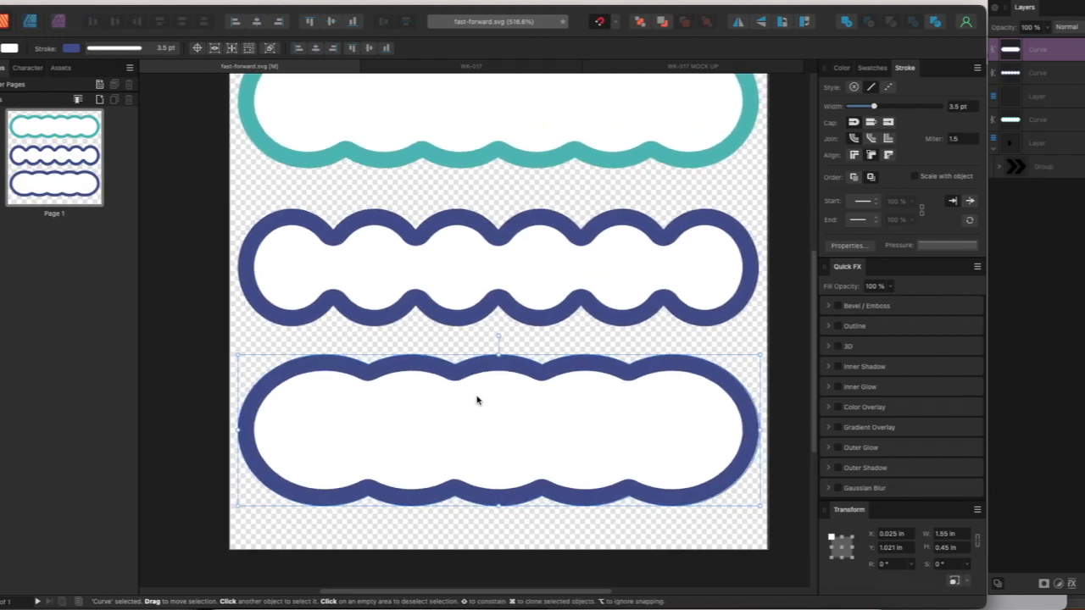
scroll(478, 383, "up", 2)
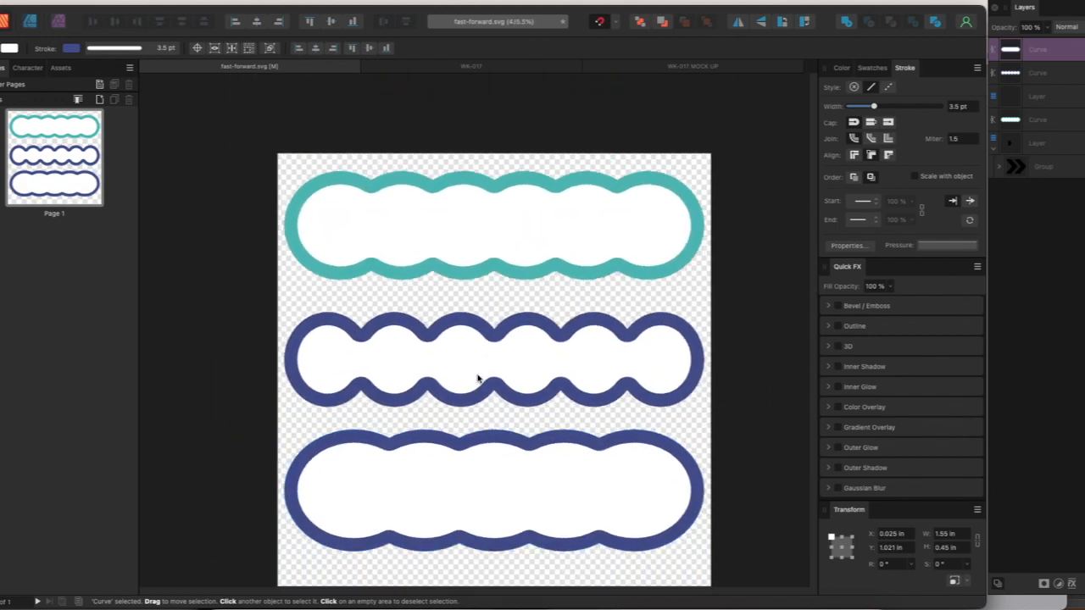